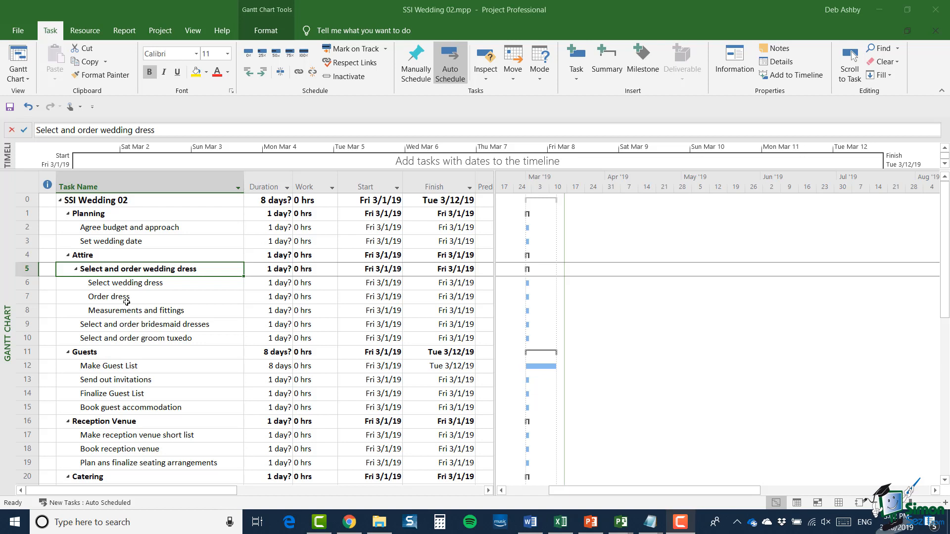
Step: Link the "Select wedding dress" task to "Order dress" so that ordering follows the selection
click(23, 286)
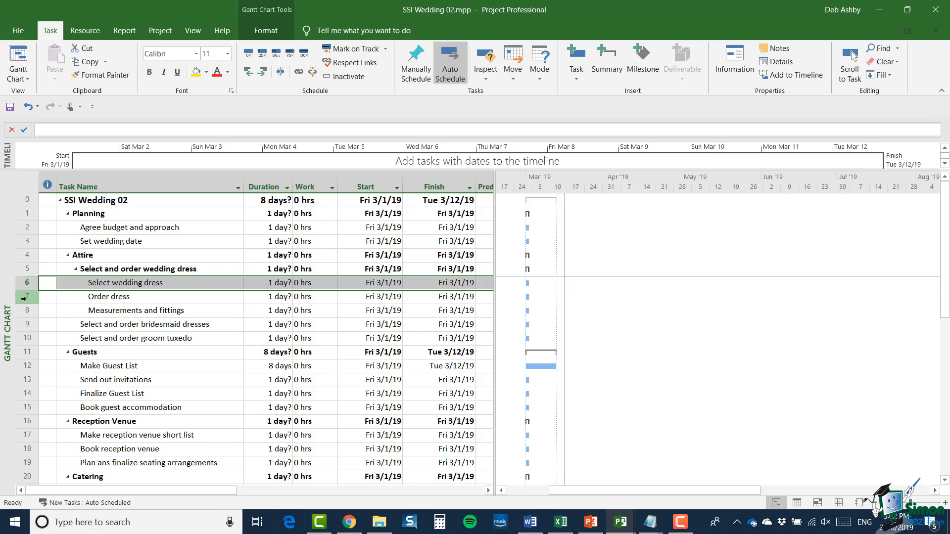
ctrl+click(25, 298)
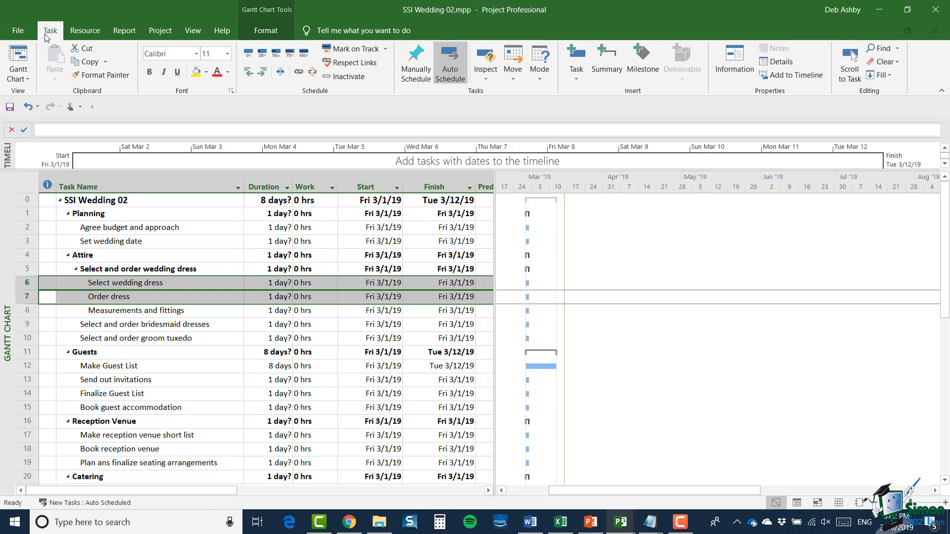
click(299, 73)
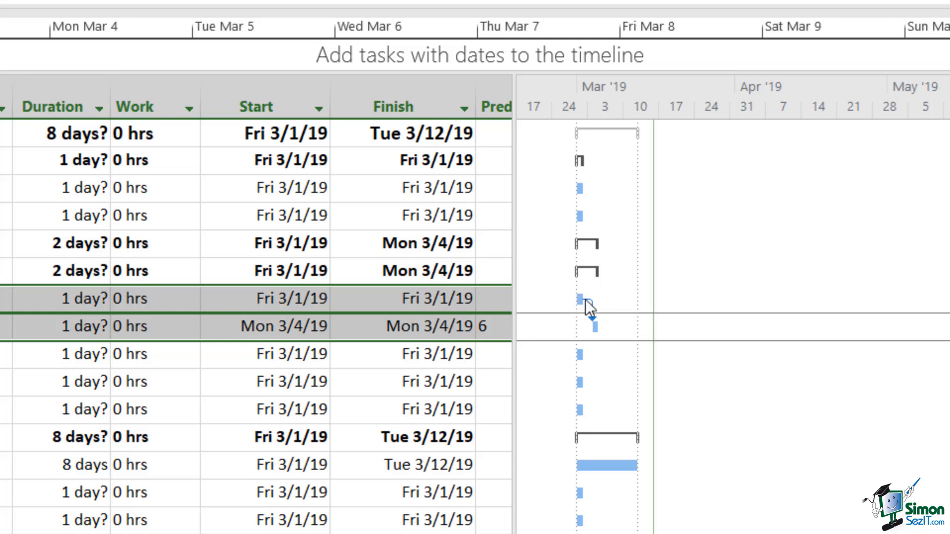
Step: Widen the task table to reveal the full Predecessors column and select the predecessor entry of "Order dress"
mouse_move(586, 299)
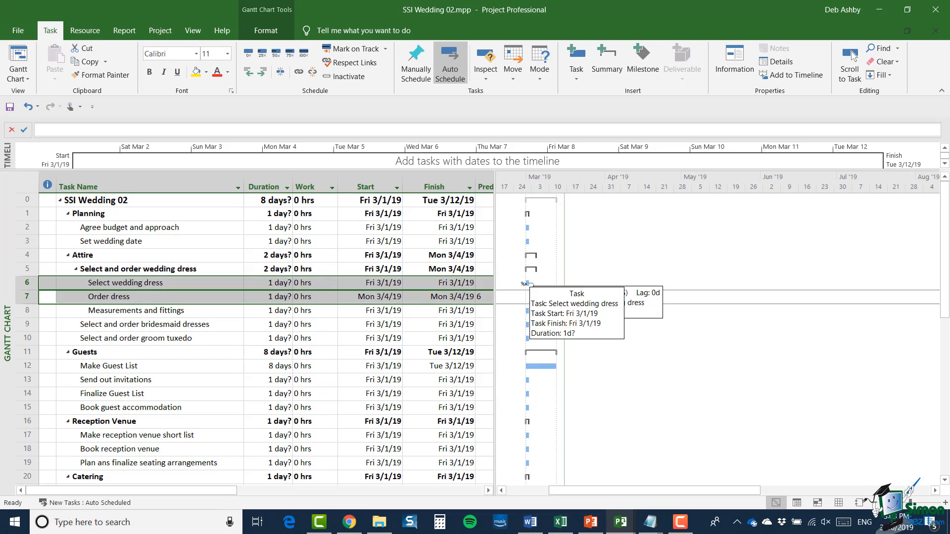
drag(495, 234, 560, 238)
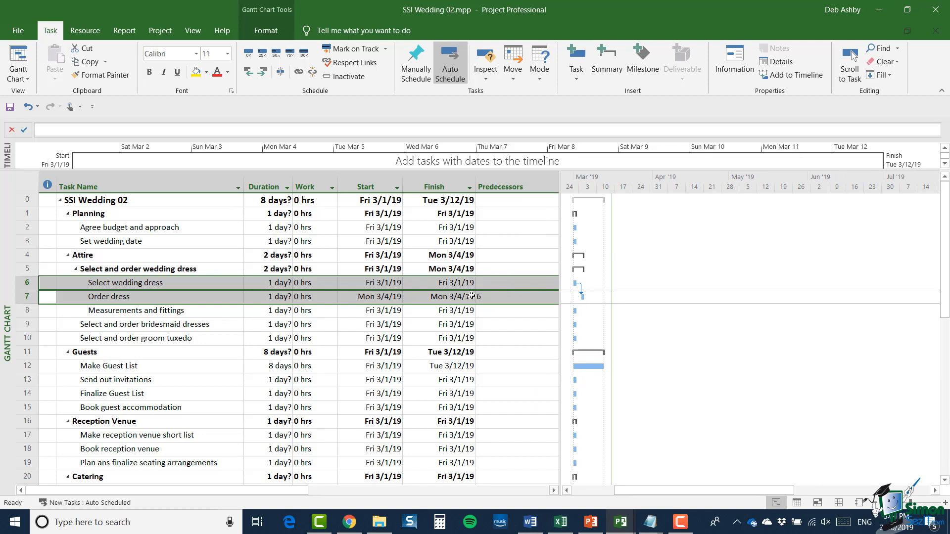
click(514, 298)
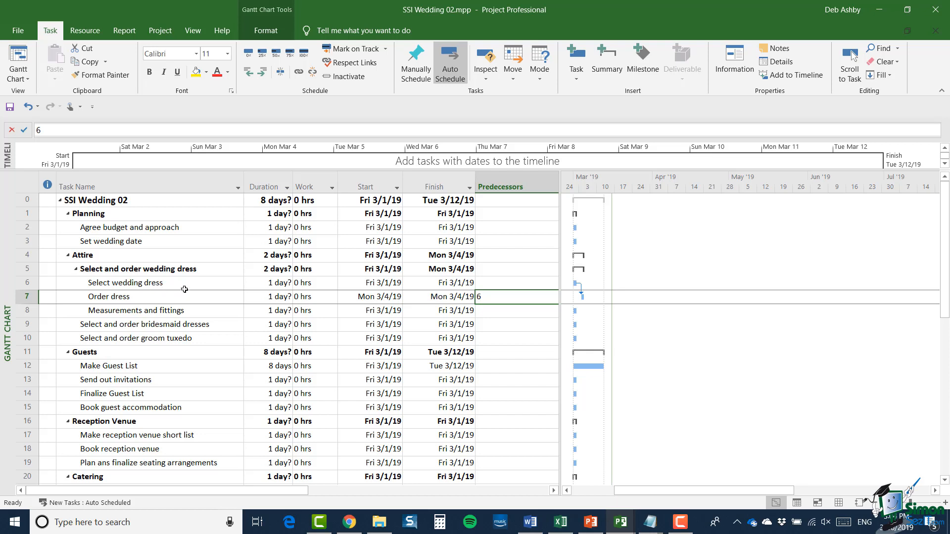
Step: Set the duration of the "Select wedding dress" task to 40 days
click(24, 285)
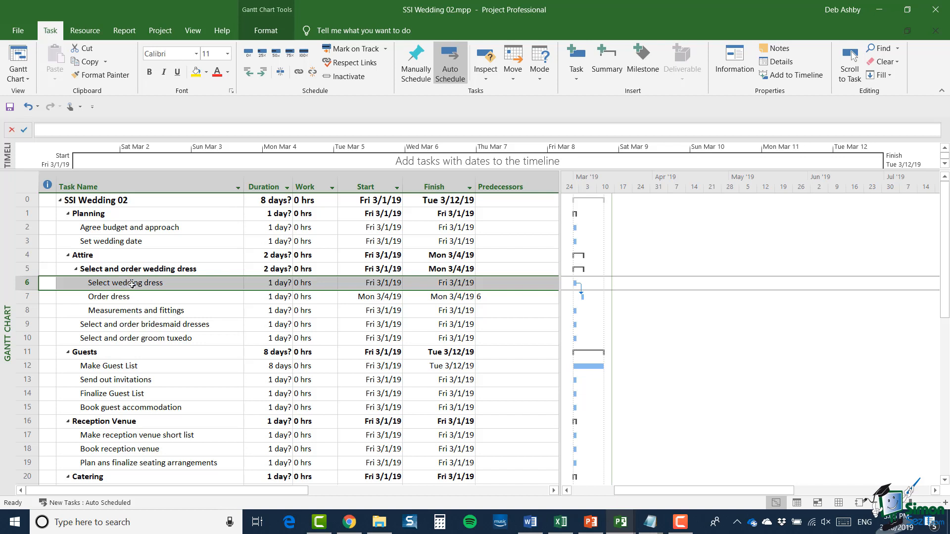
click(271, 283)
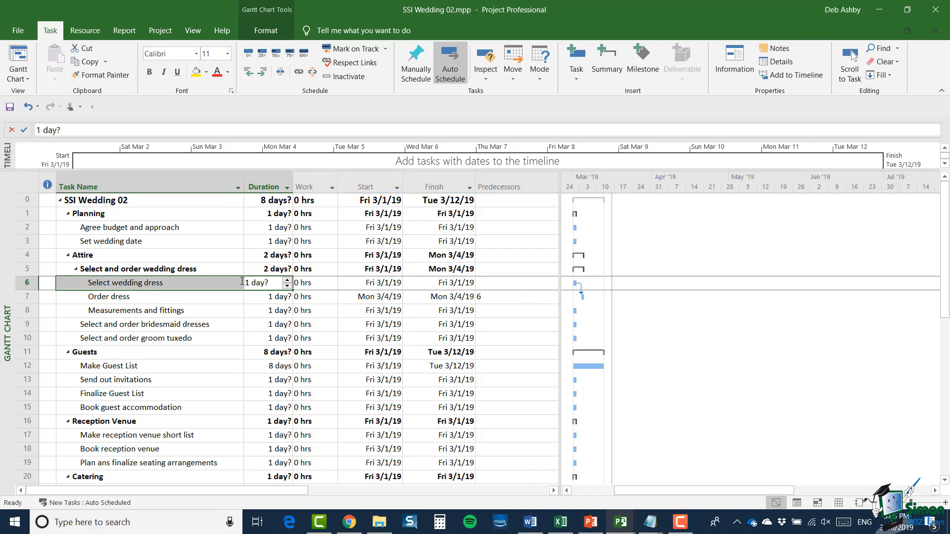
click(287, 285)
text(40 days)
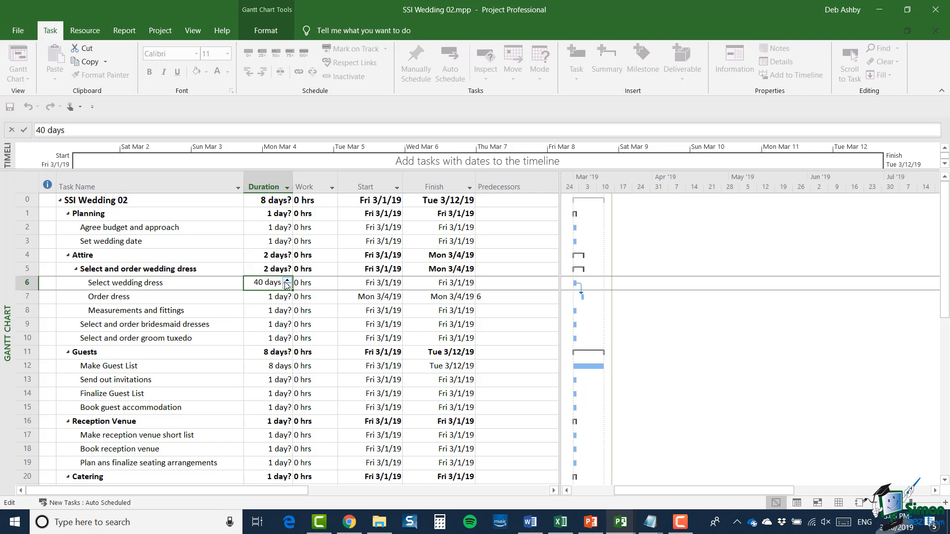
click(26, 130)
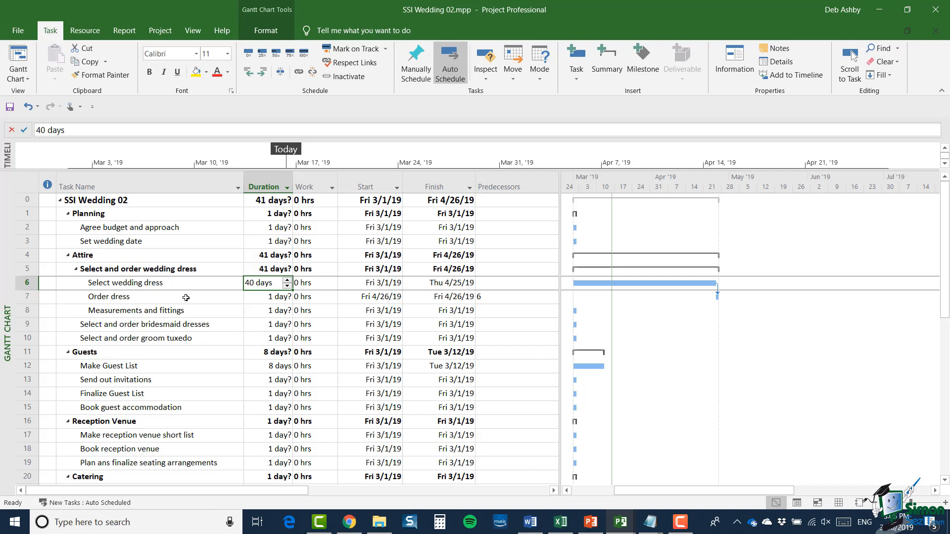
Step: Remove the Estimated setting from the duration of the "Order dress" task
click(260, 298)
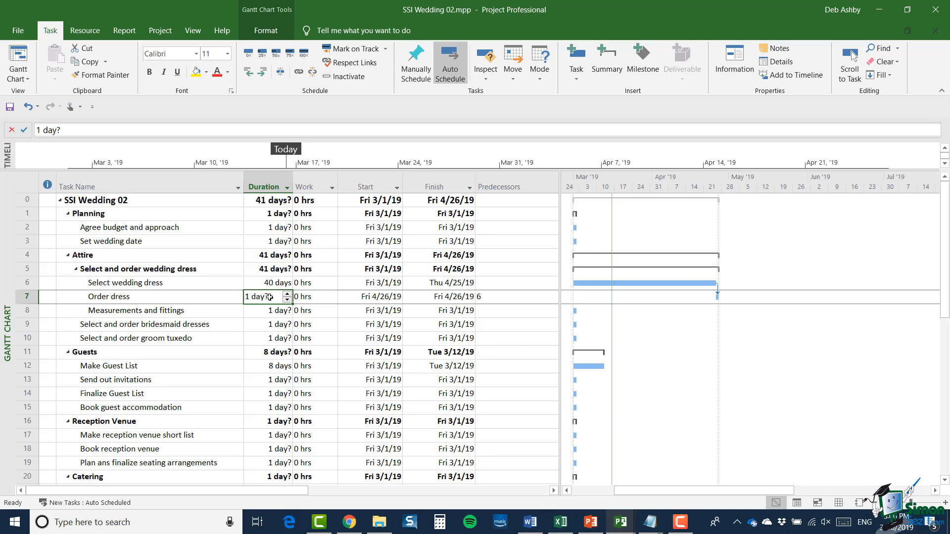
click(220, 301)
double_click(220, 301)
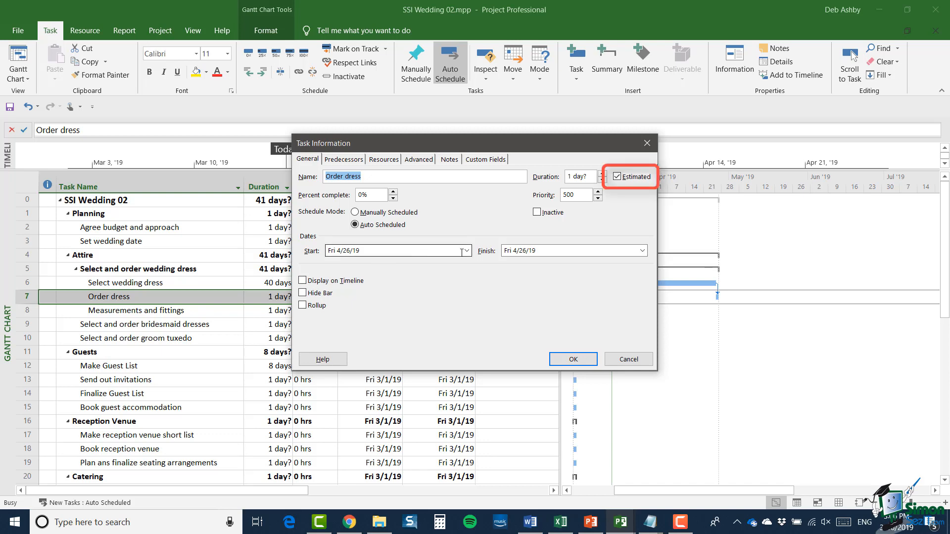
click(616, 176)
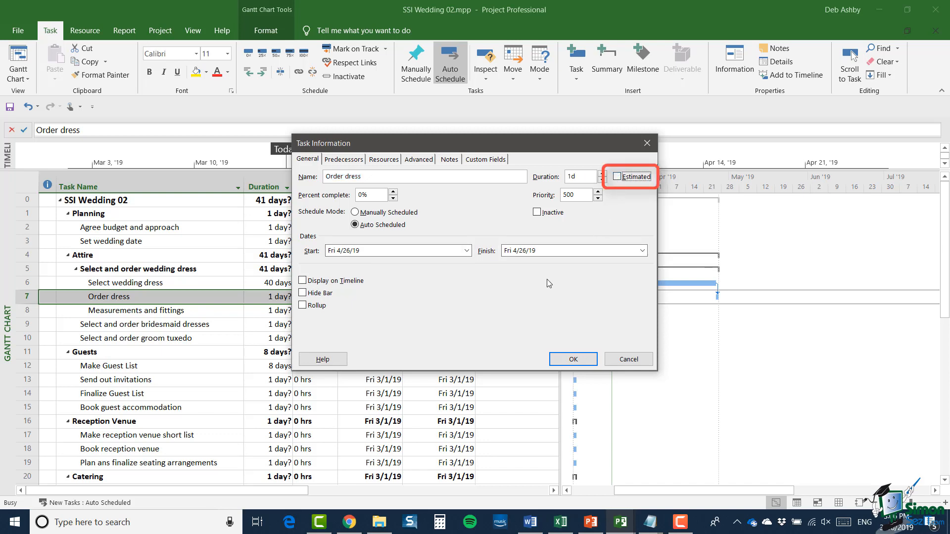
click(584, 360)
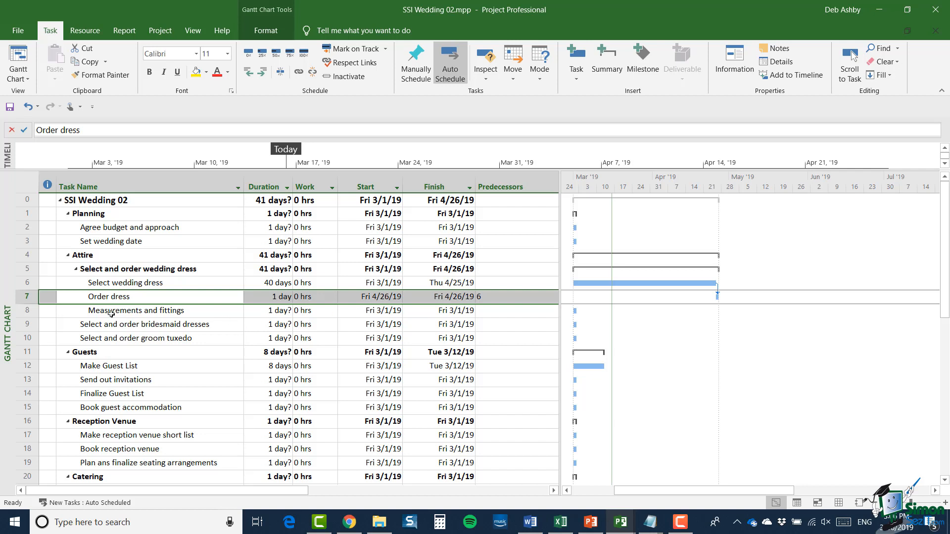
Step: Link "Order dress" to "Measurements and fittings" so that the fittings follow the order
shift+click(24, 312)
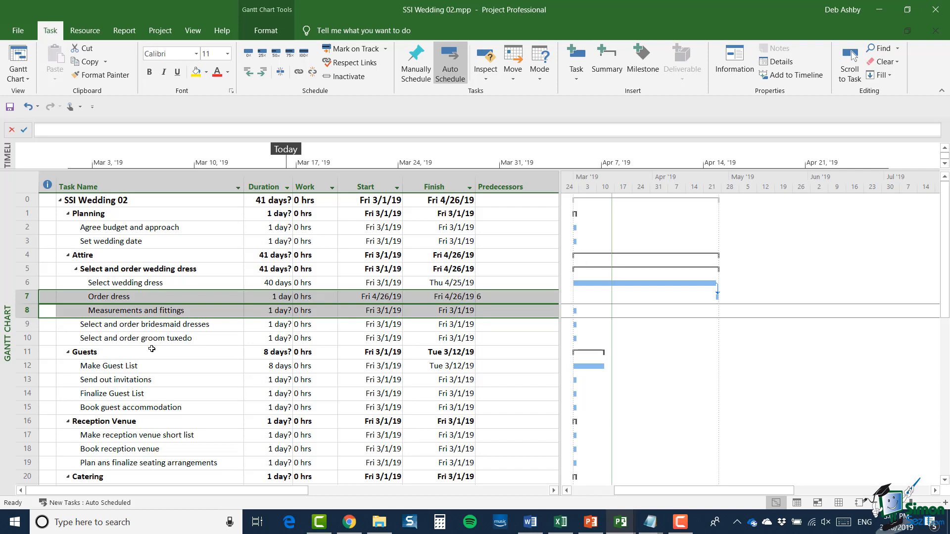
right_click(30, 300)
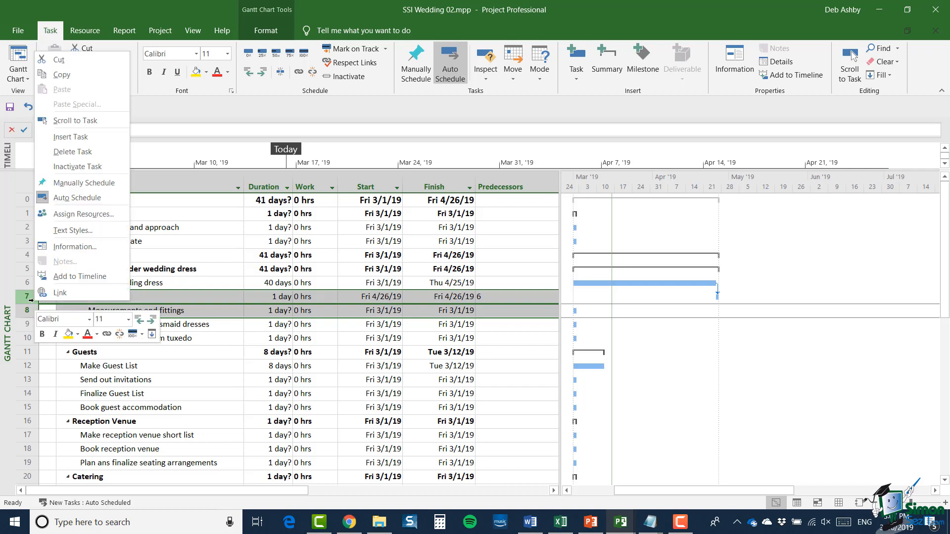
click(108, 335)
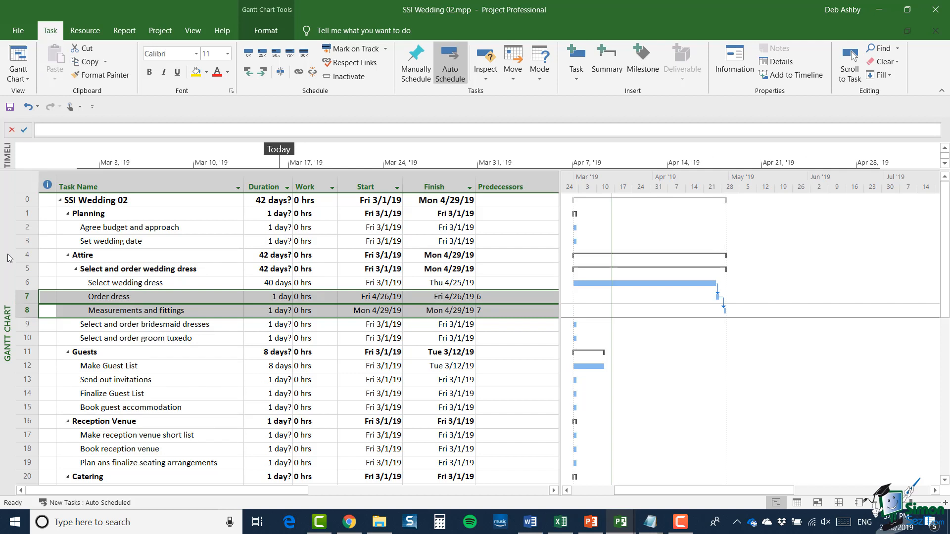
Step: Set the duration of "Measurements and fittings" to 40 days and make it no longer estimated
double_click(100, 311)
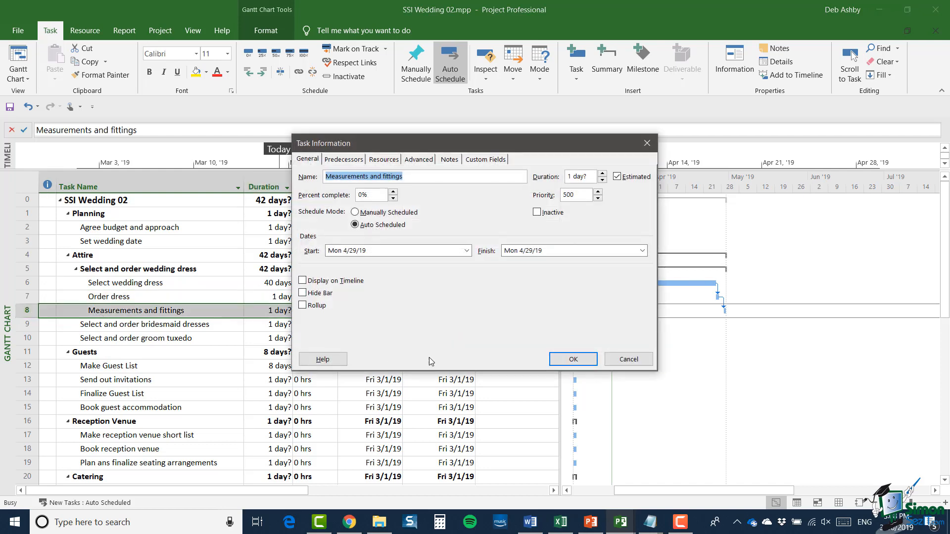
click(617, 177)
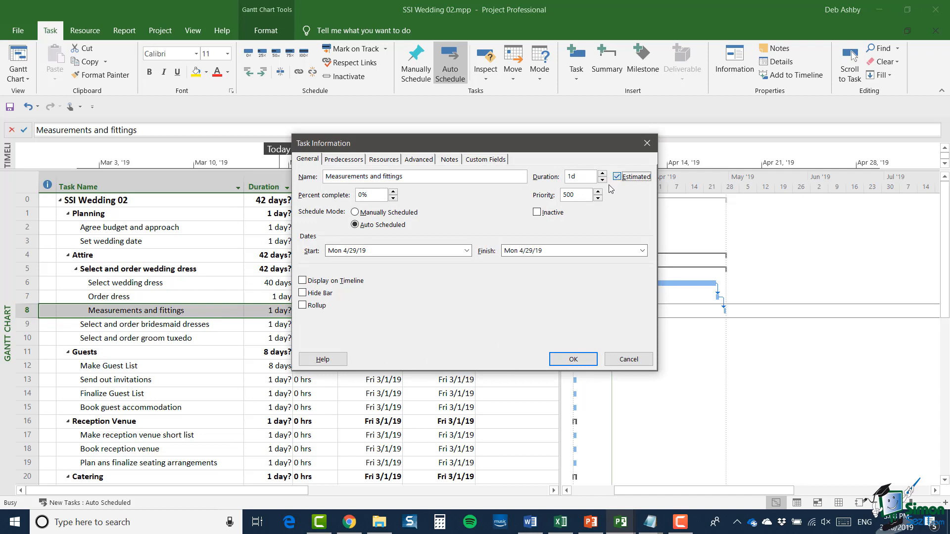
double_click(582, 178)
text(40d)
click(570, 358)
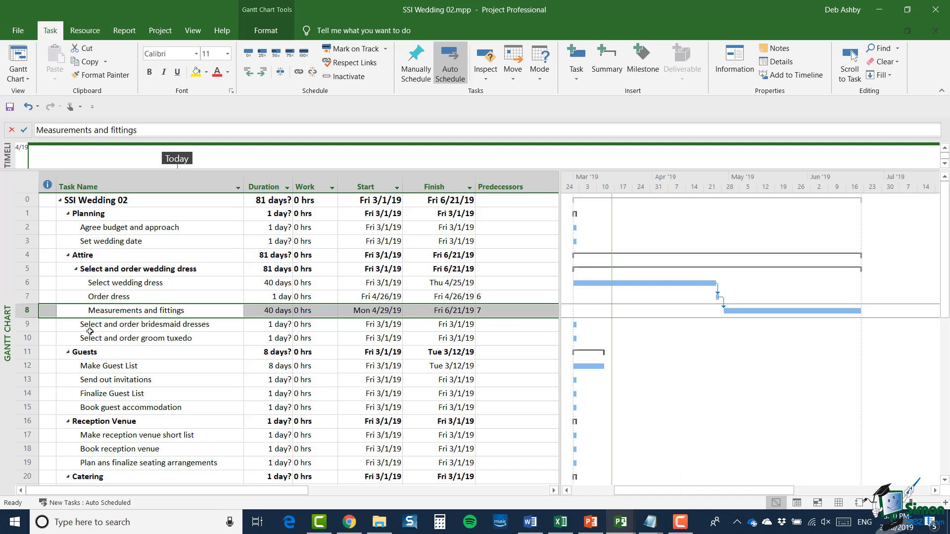
Step: Link "Select wedding dress" to "Select and order bridesmaid dresses" as its predecessor
click(27, 328)
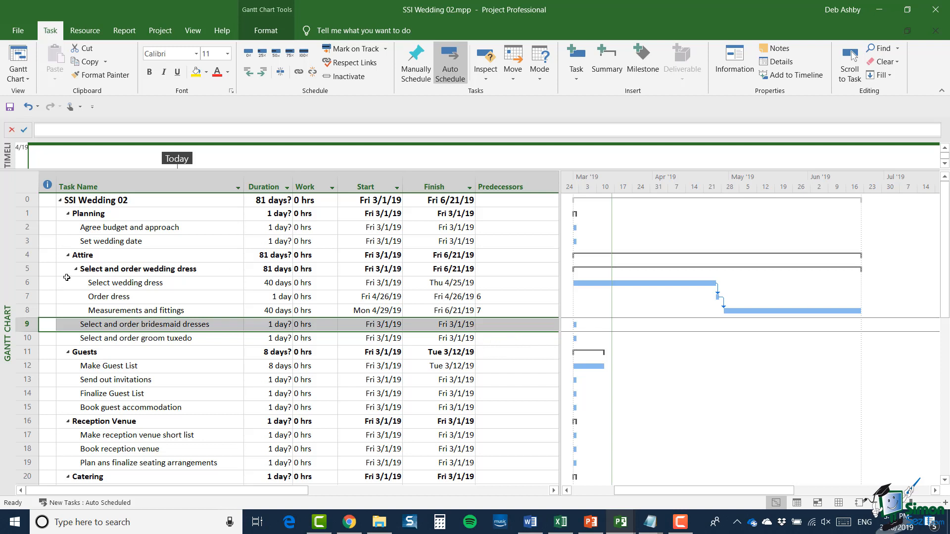
click(29, 283)
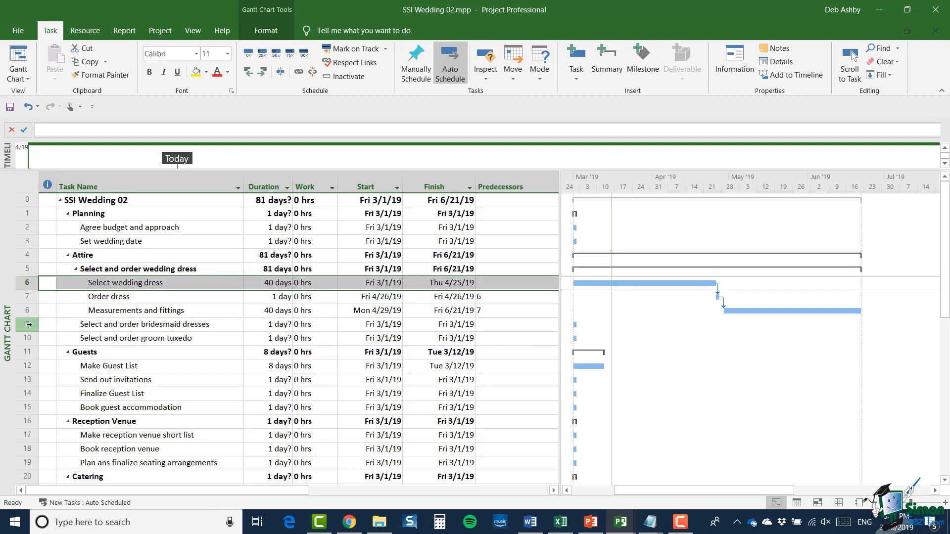
ctrl+click(29, 324)
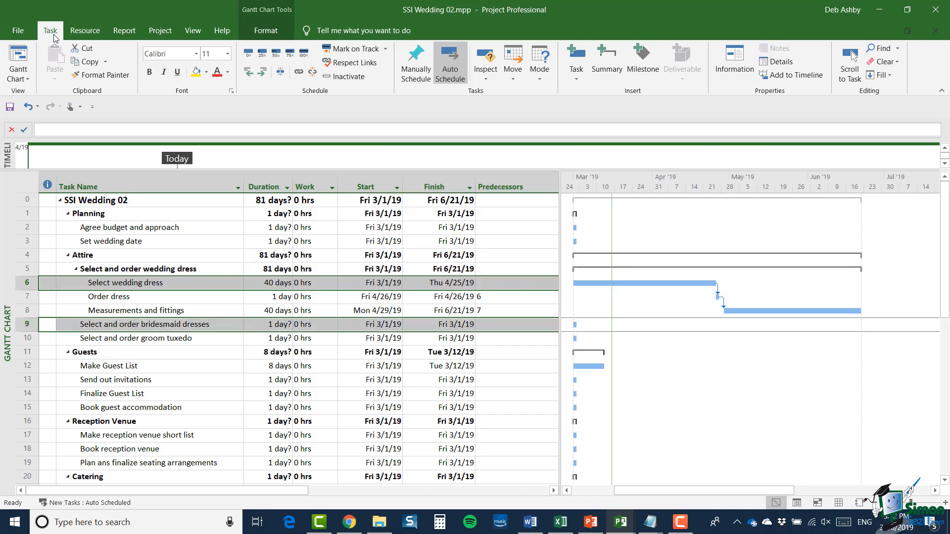
click(298, 74)
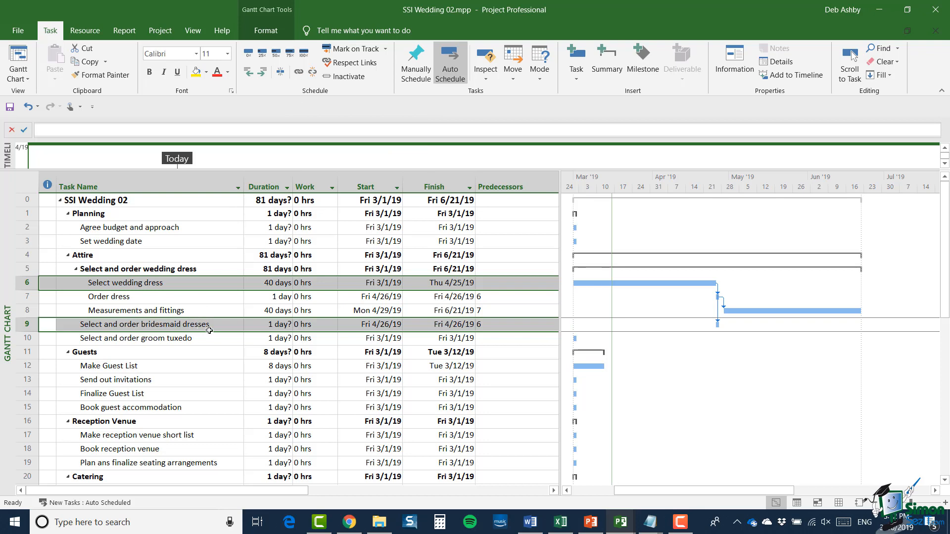
Step: Set the duration of "Select and order bridesmaid dresses" to 60 days and make it no longer estimated
click(258, 326)
double_click(225, 329)
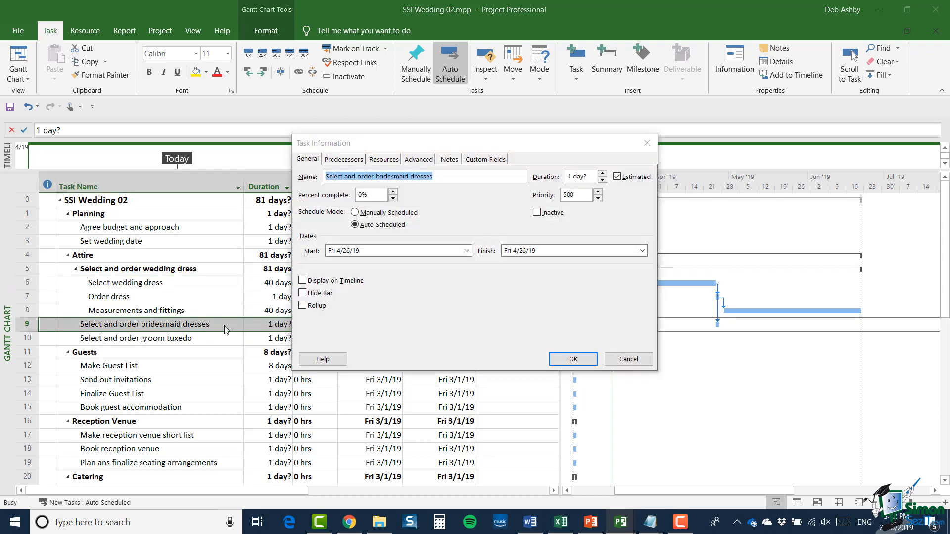
click(617, 177)
key(shift+Tab)
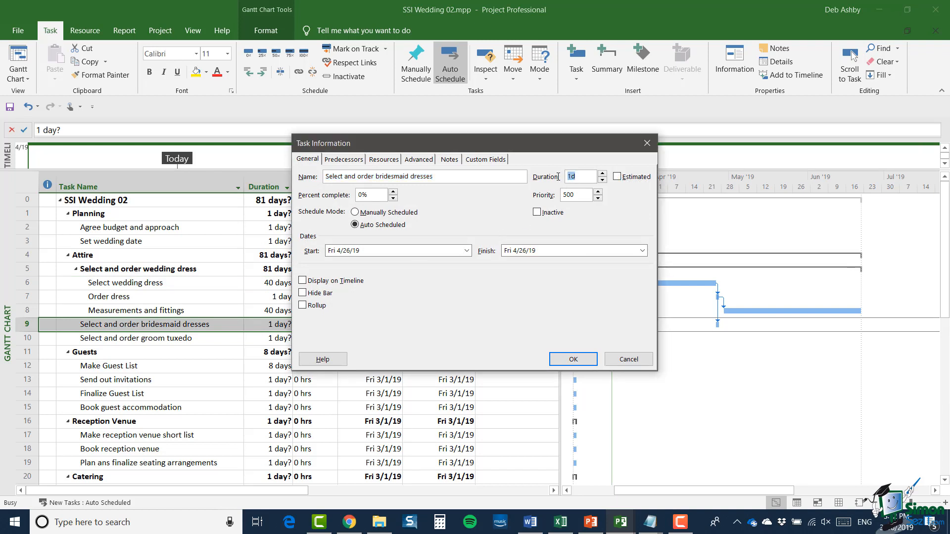
text(60)
key(Return)
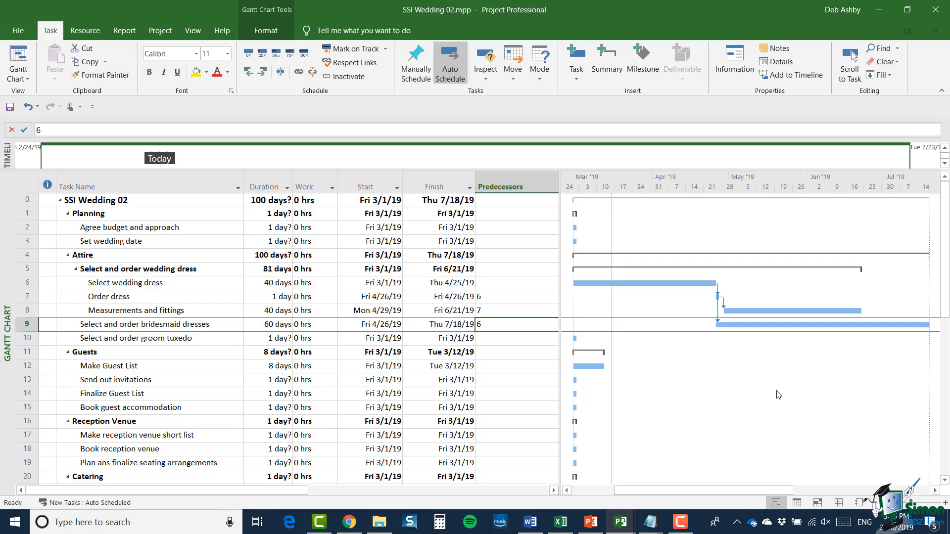
Step: Add a 5-day lag to the Finish-to-Start dependency between "Select wedding dress" and "Select and order bridesmaid dresses"
mouse_move(718, 315)
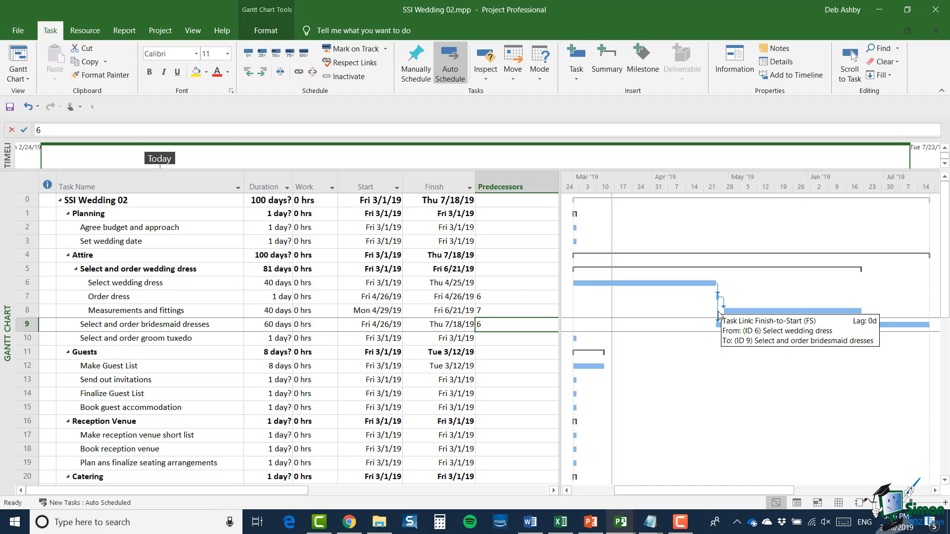
double_click(718, 314)
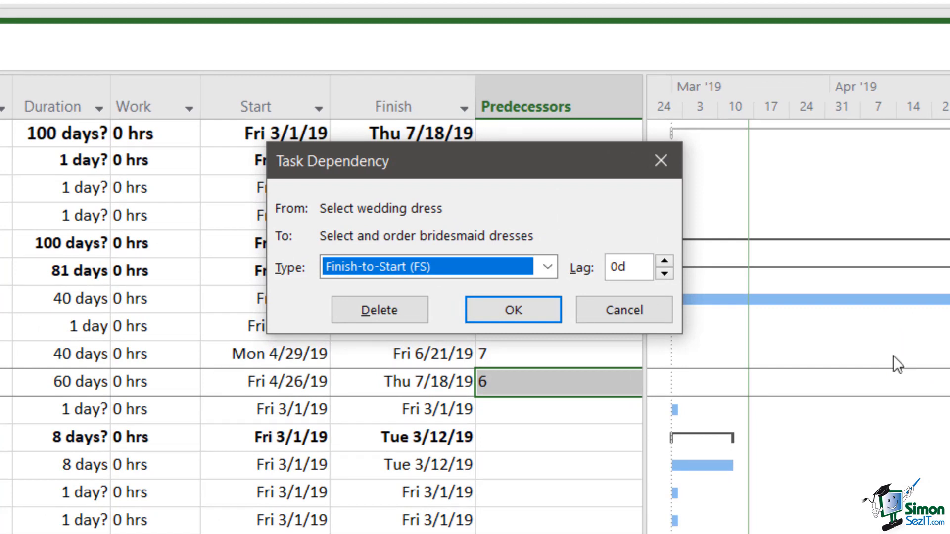
click(548, 266)
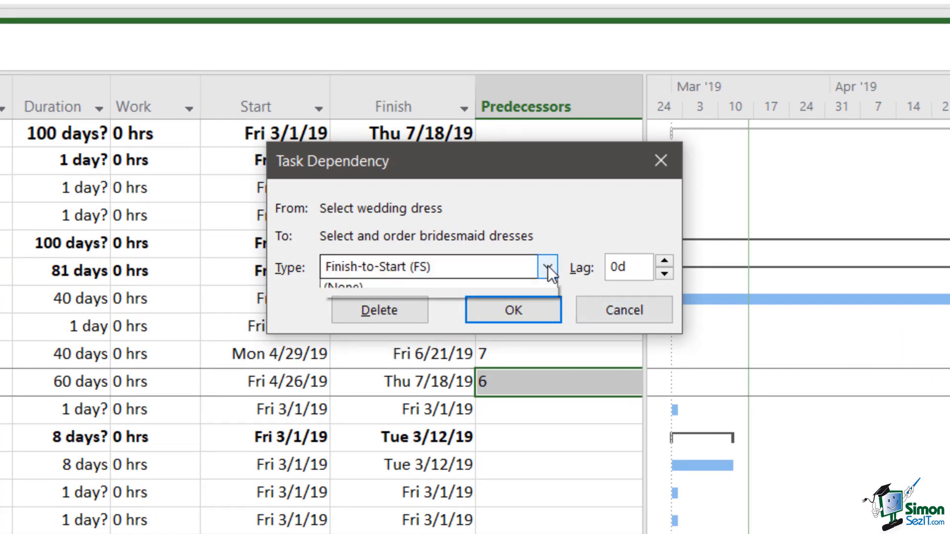
click(548, 266)
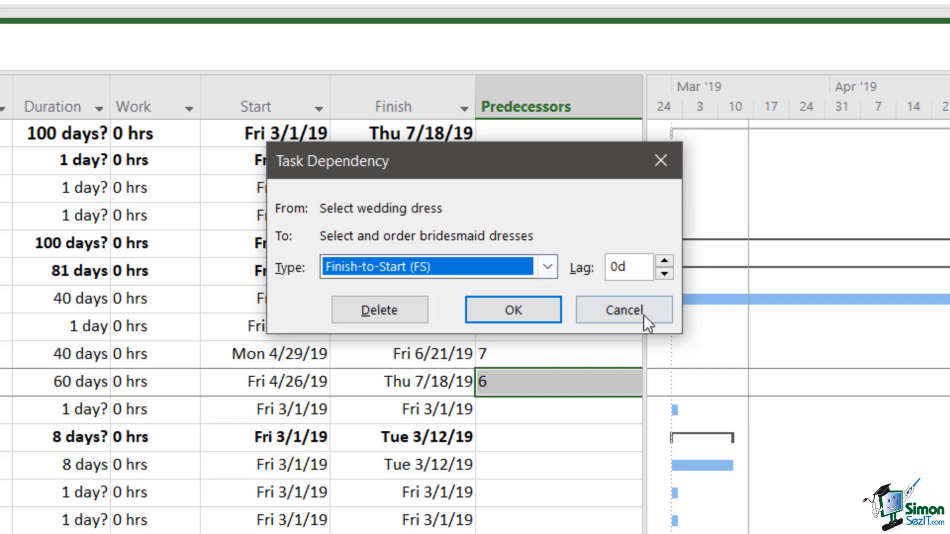
click(664, 261)
click(664, 261)
click(664, 261)
click(665, 261)
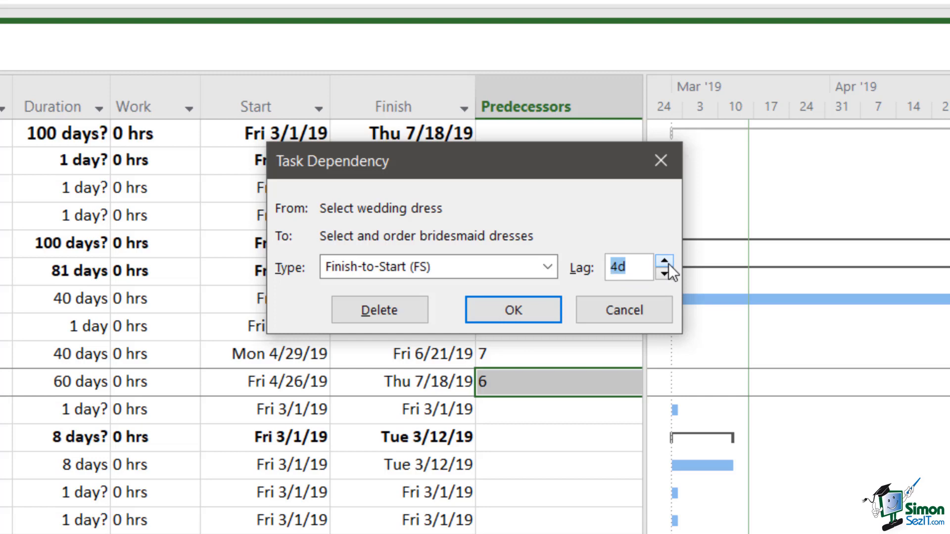
click(668, 264)
click(530, 311)
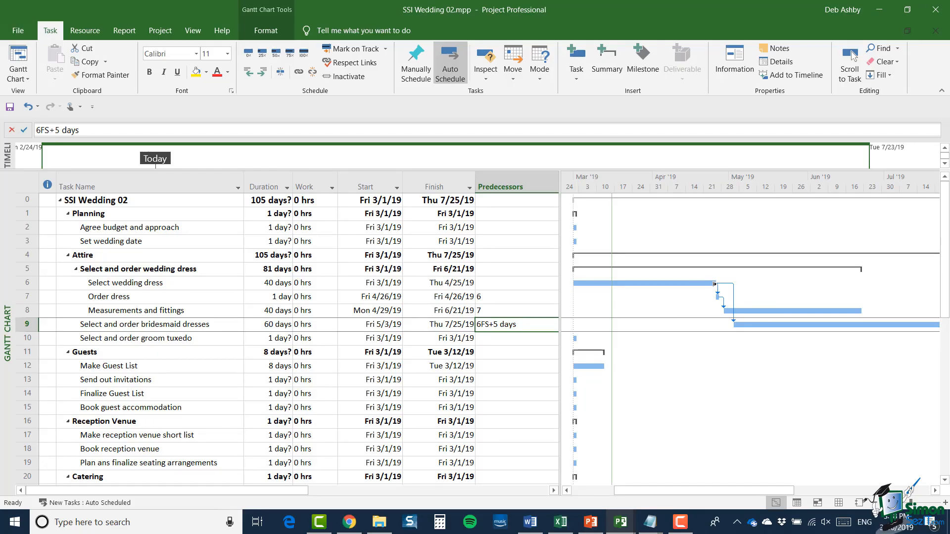
mouse_move(714, 283)
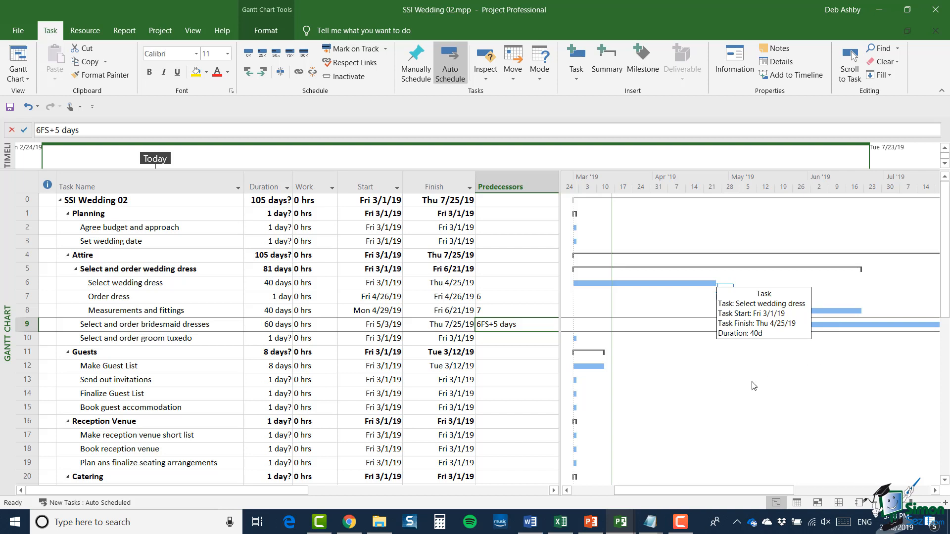
click(717, 385)
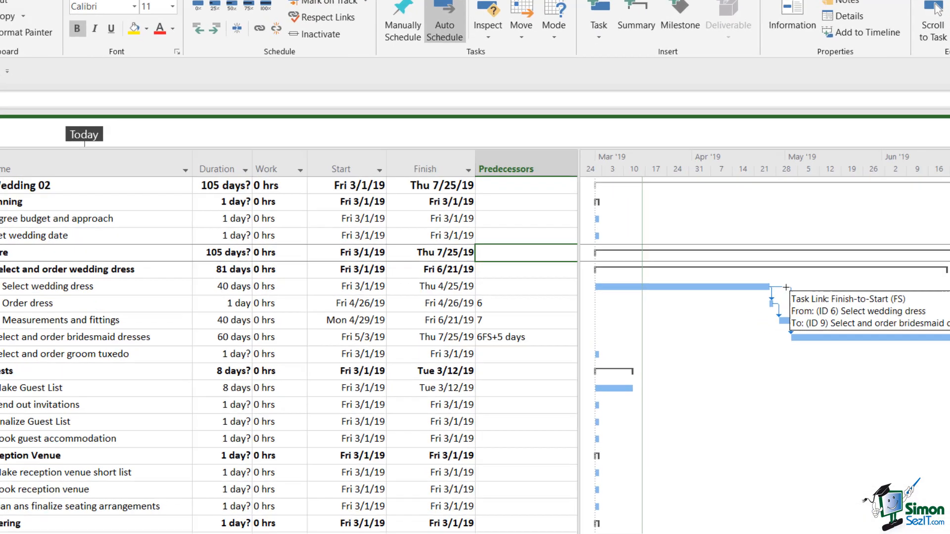
Step: Set the lag of the Finish-to-Start dependency between "Select wedding dress" and "Select and order bridesmaid dresses" to -5 days
double_click(730, 287)
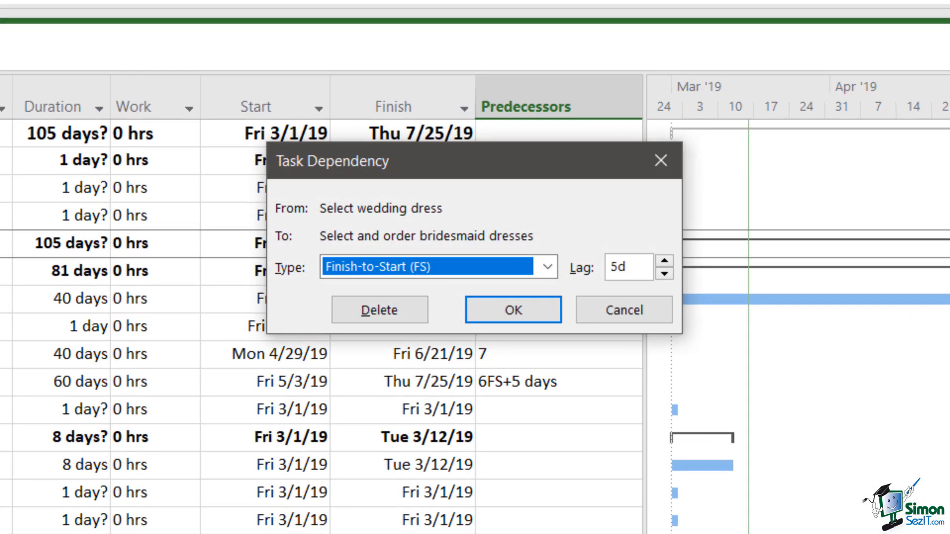
click(667, 277)
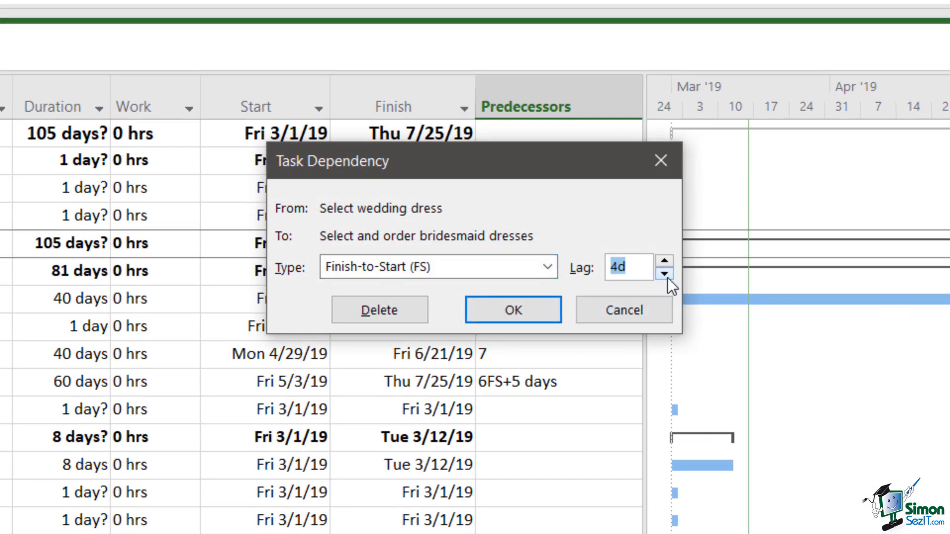
click(667, 278)
click(666, 278)
click(664, 274)
click(664, 274)
click(664, 274)
click(665, 274)
click(666, 276)
click(667, 276)
click(667, 276)
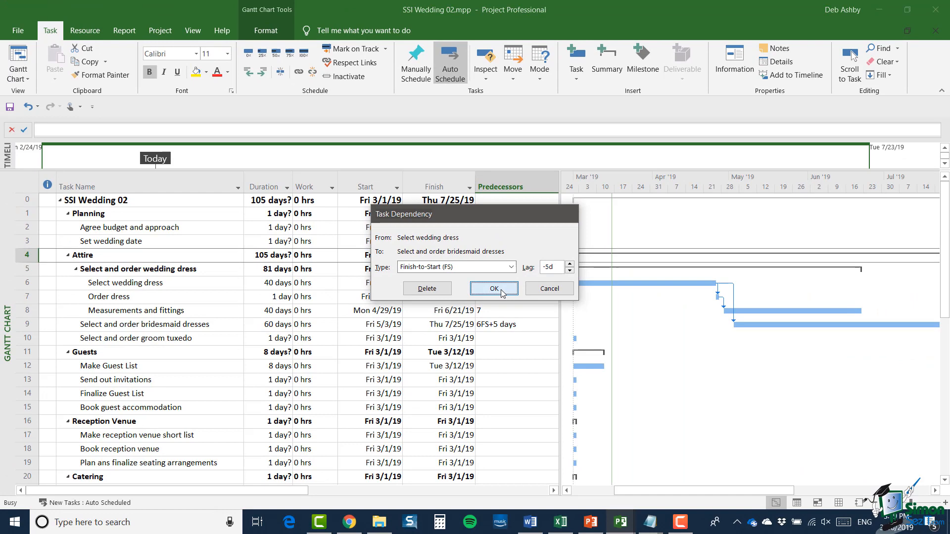
click(487, 316)
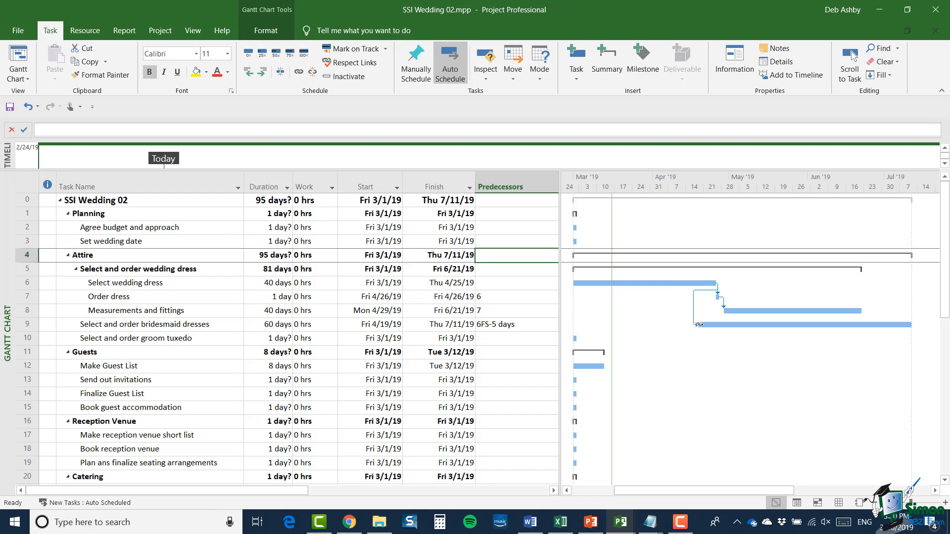
mouse_move(706, 326)
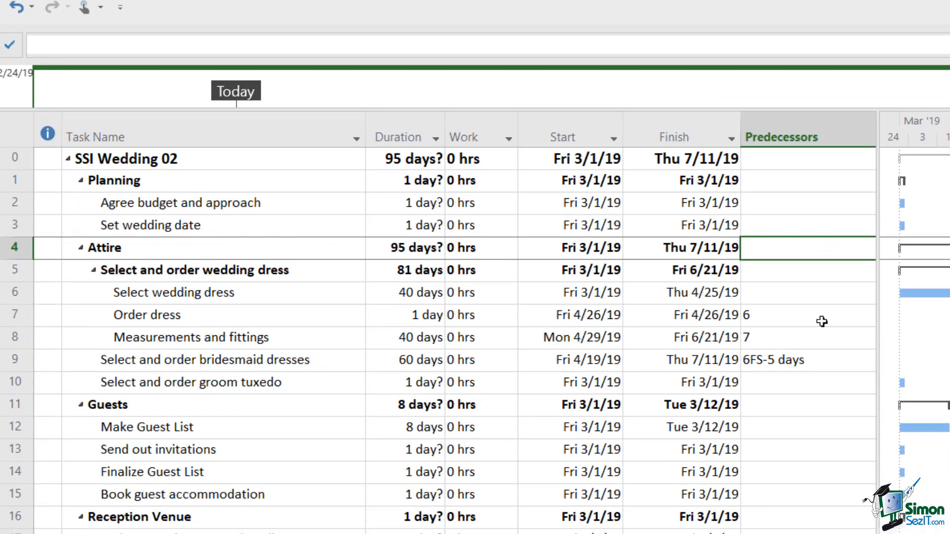
Step: Reset the lag between "Select wedding dress" and "Select and order bridesmaid dresses" to 0 days, keeping the Finish-to-Start type
click(11, 312)
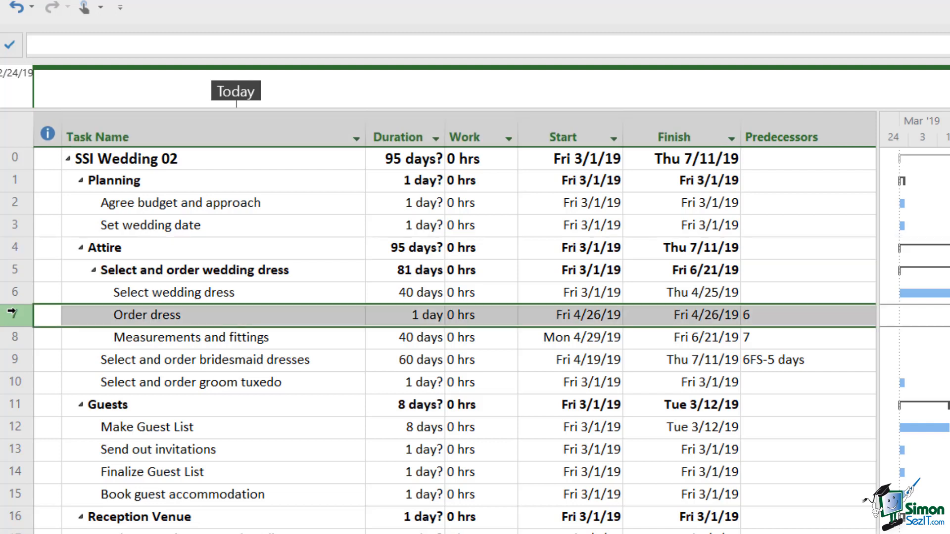
click(8, 338)
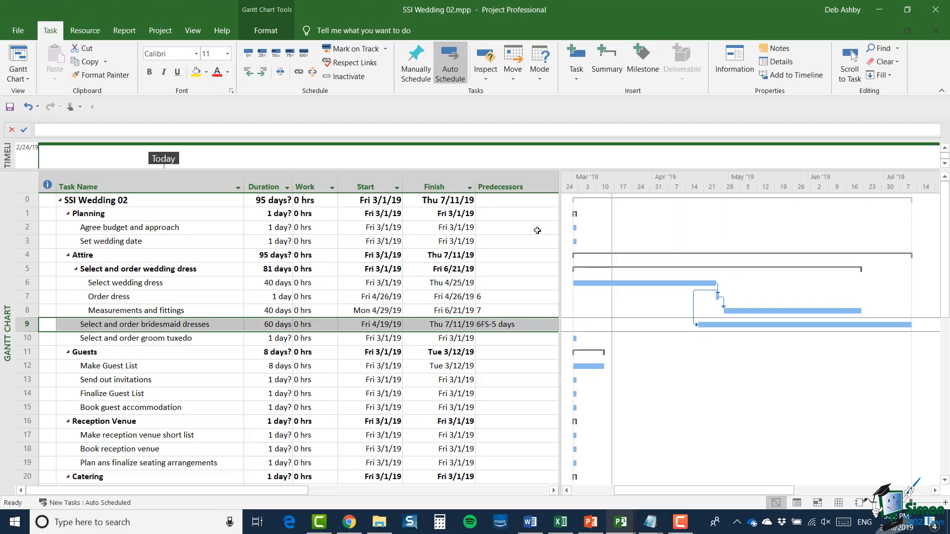
double_click(694, 299)
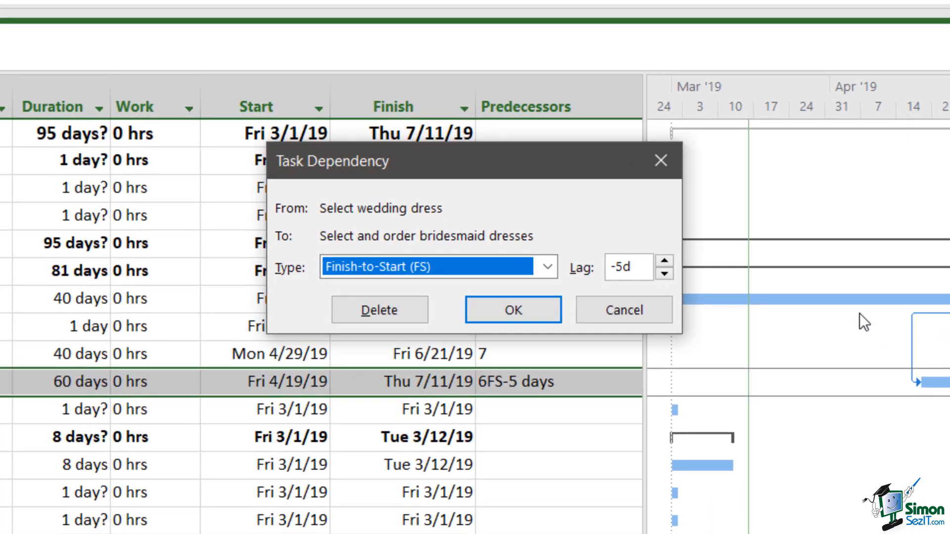
click(569, 264)
click(663, 260)
click(664, 260)
click(663, 261)
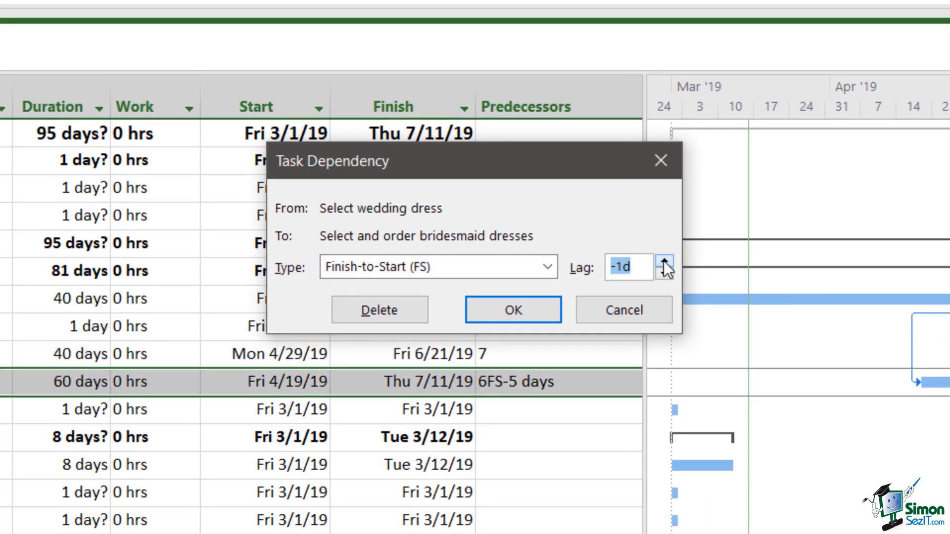
click(663, 260)
click(547, 267)
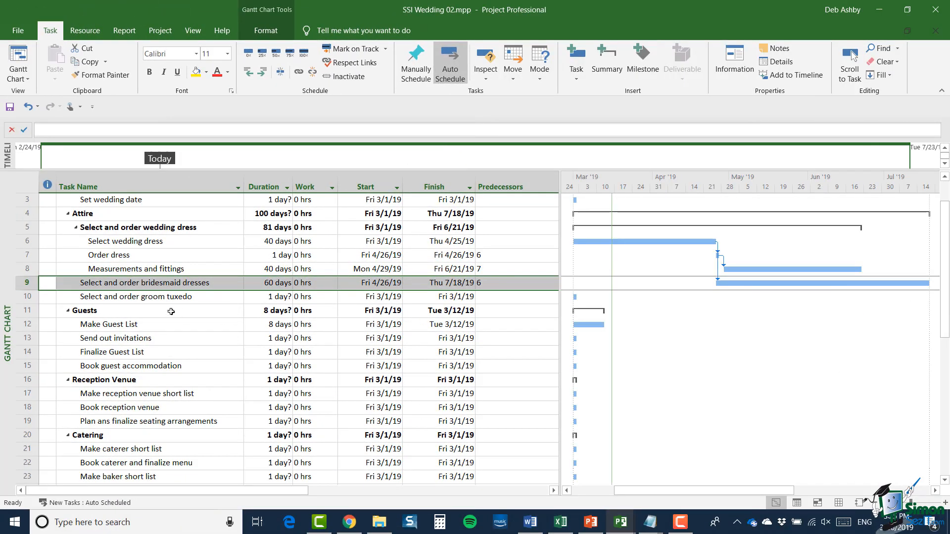
Step: Set the duration of "Make Guest List" to 15 days
click(28, 324)
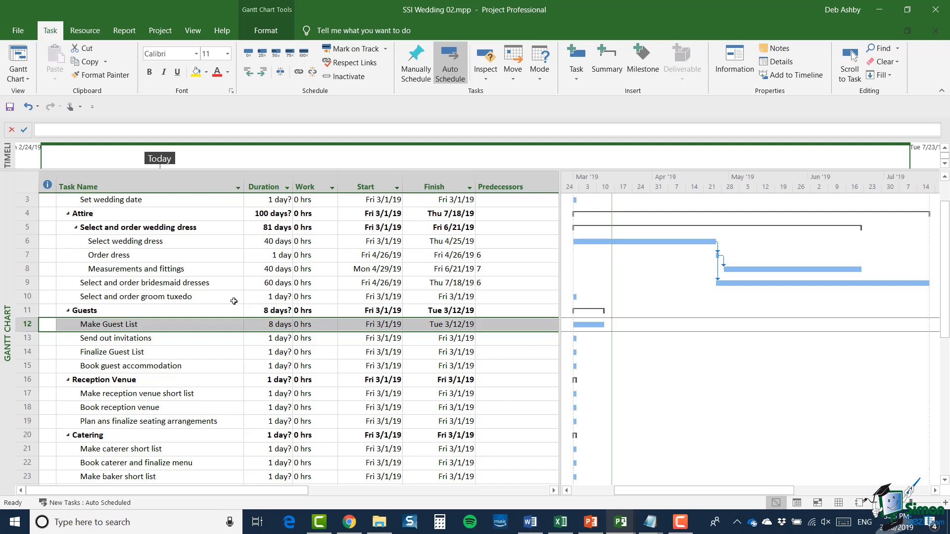
double_click(270, 326)
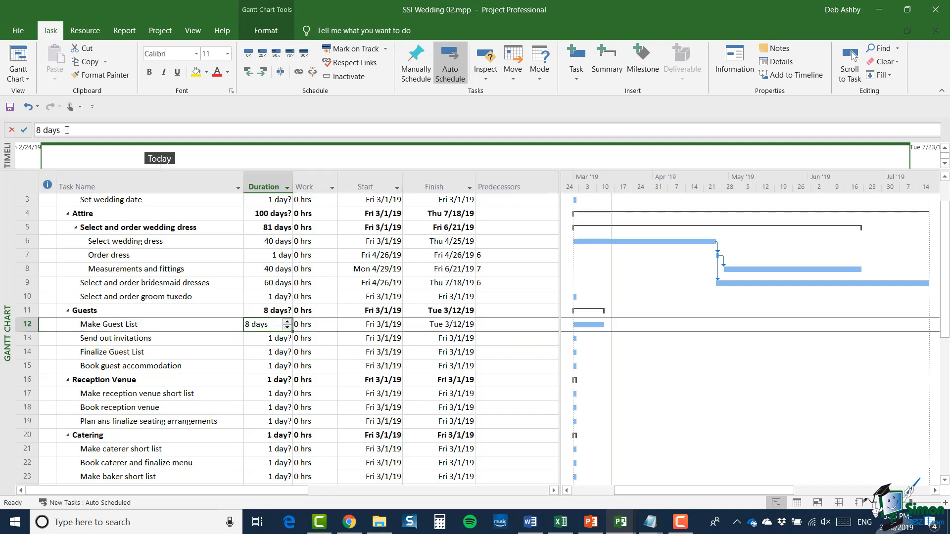
drag(67, 130, 31, 128)
text(15)
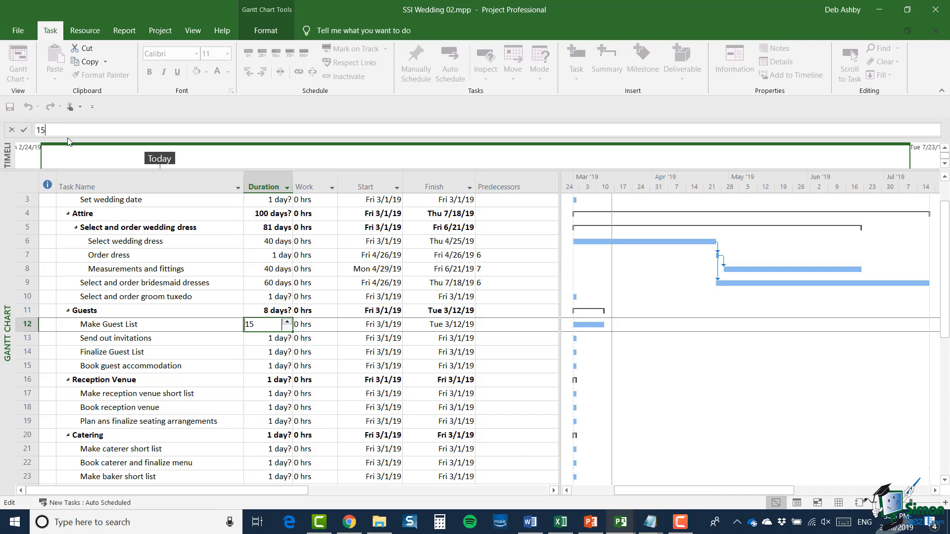
click(23, 130)
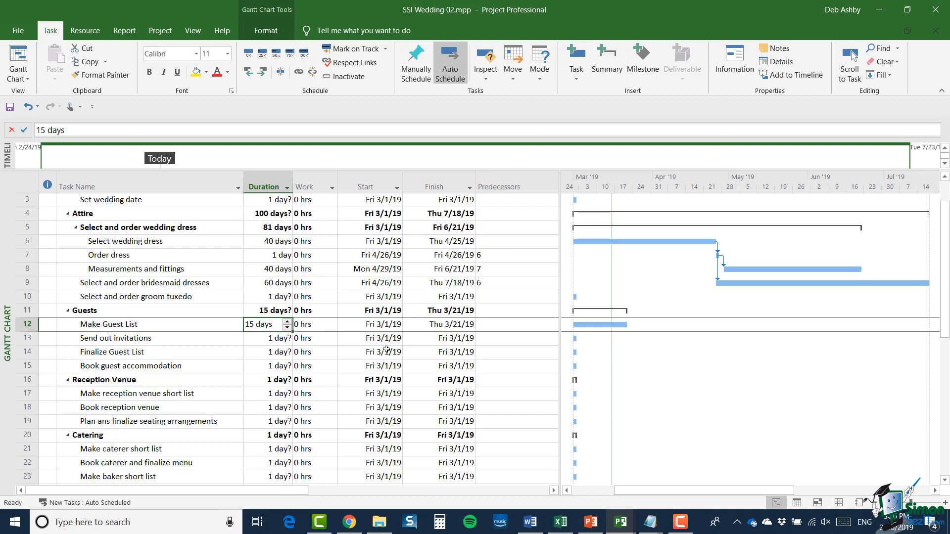
Step: Set the duration of "Send out invitations" to 20 days
click(28, 338)
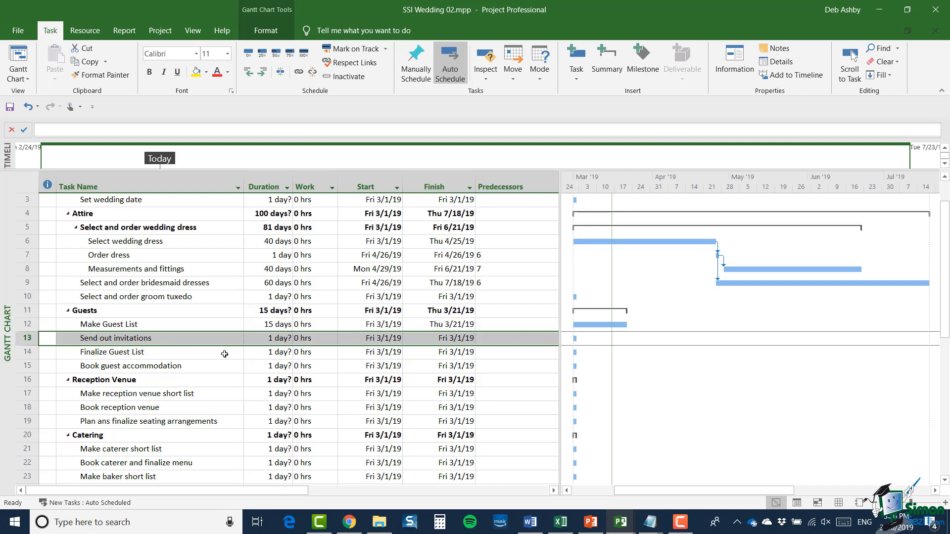
double_click(275, 340)
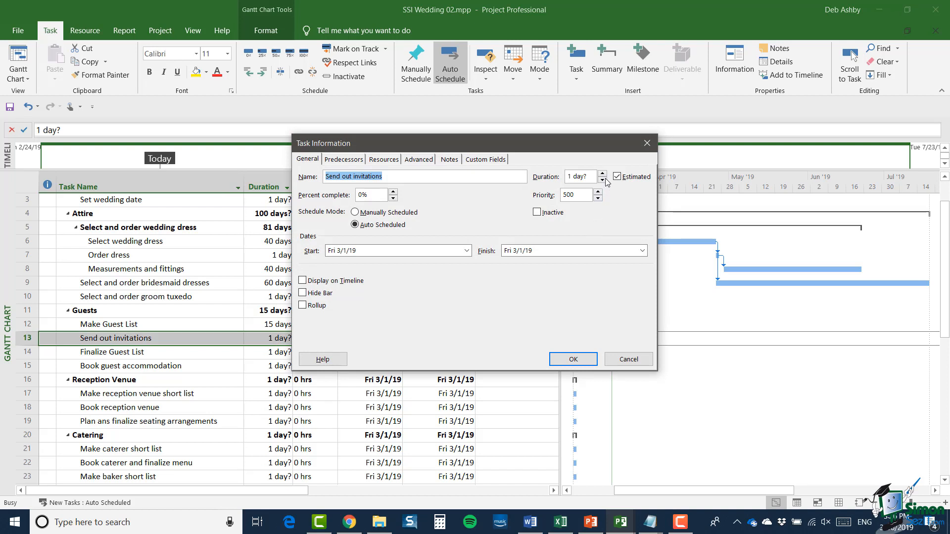
click(586, 176)
text(2)
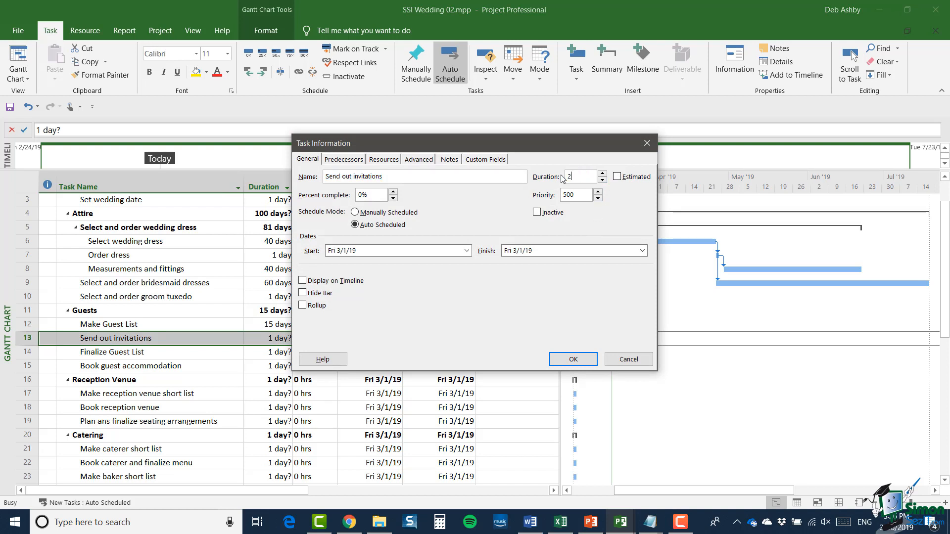
text(0d)
click(570, 365)
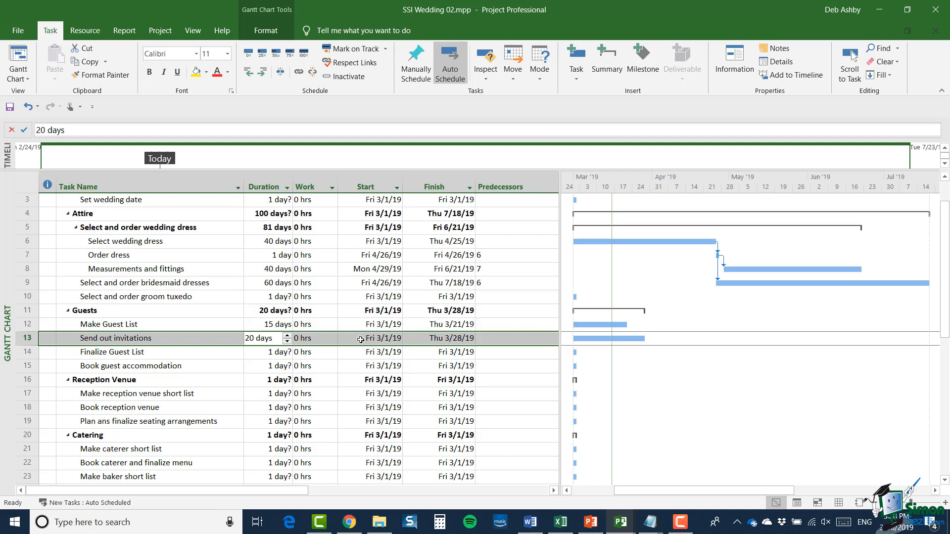
Step: Link "Send out invitations" as predecessor of "Make Guest List" with a Start-to-Start dependency and a 5-day lag
shift+click(28, 324)
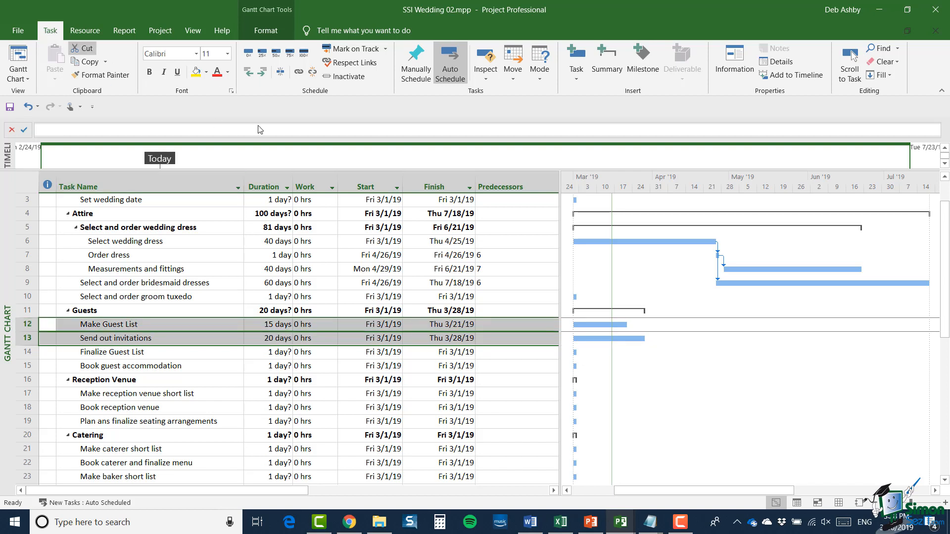
click(299, 72)
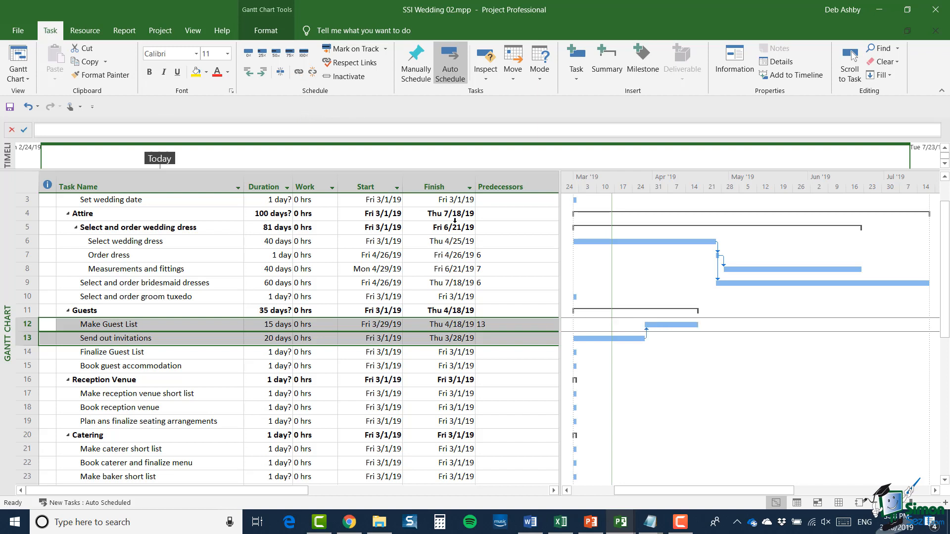
double_click(646, 336)
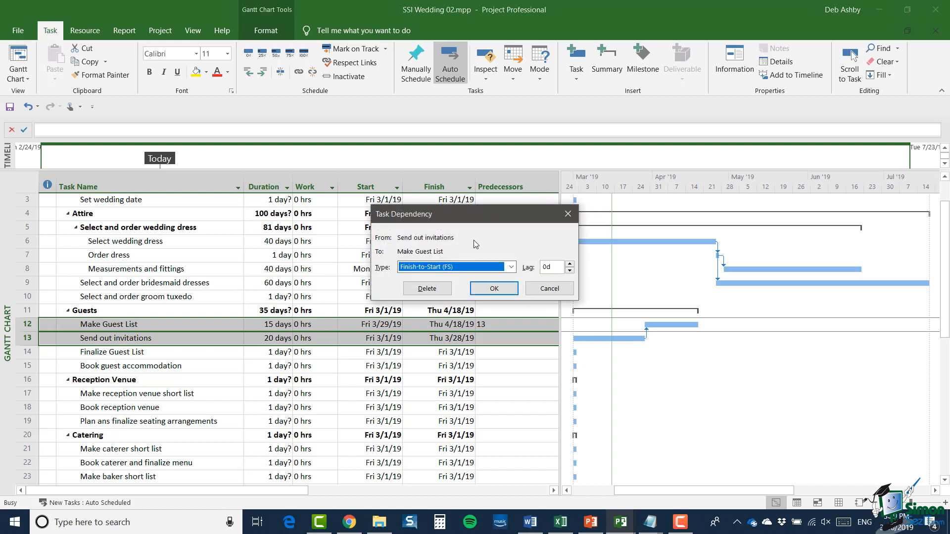
click(510, 267)
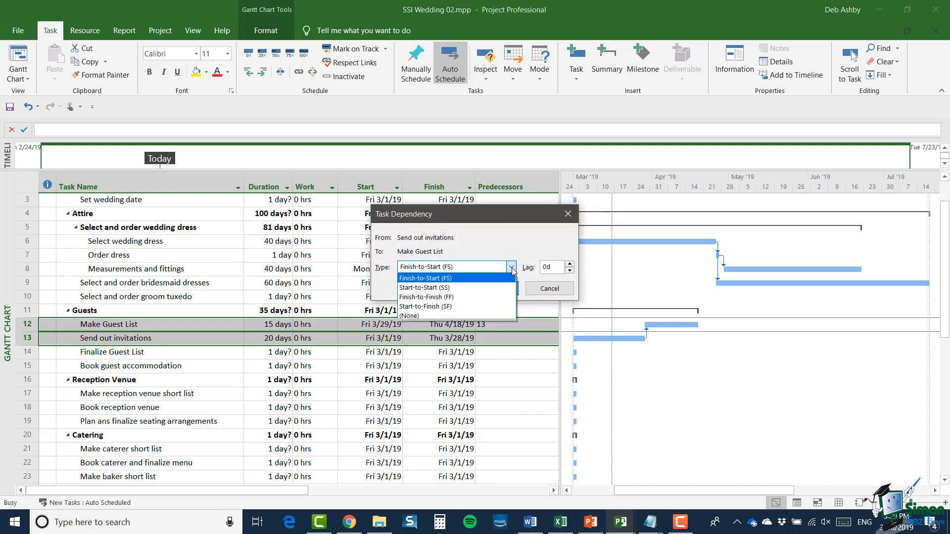
click(463, 287)
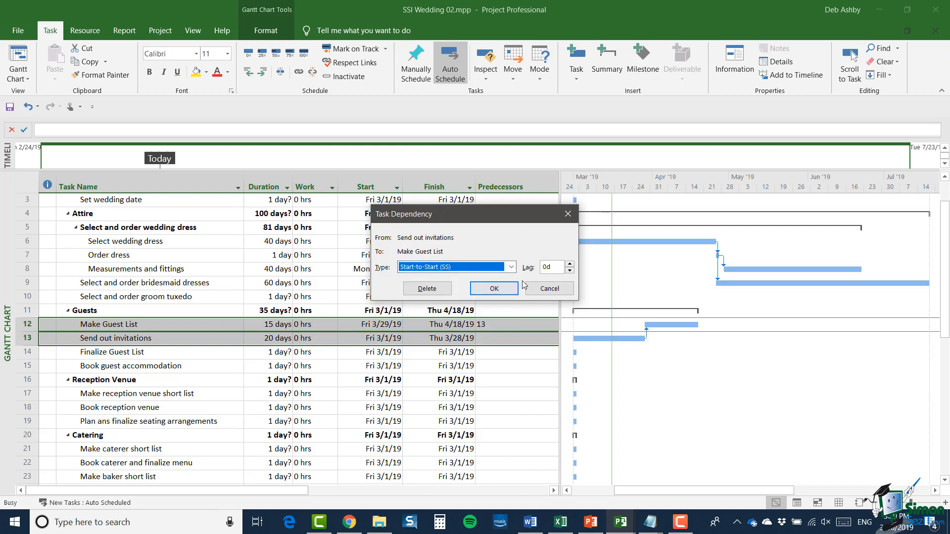
double_click(569, 264)
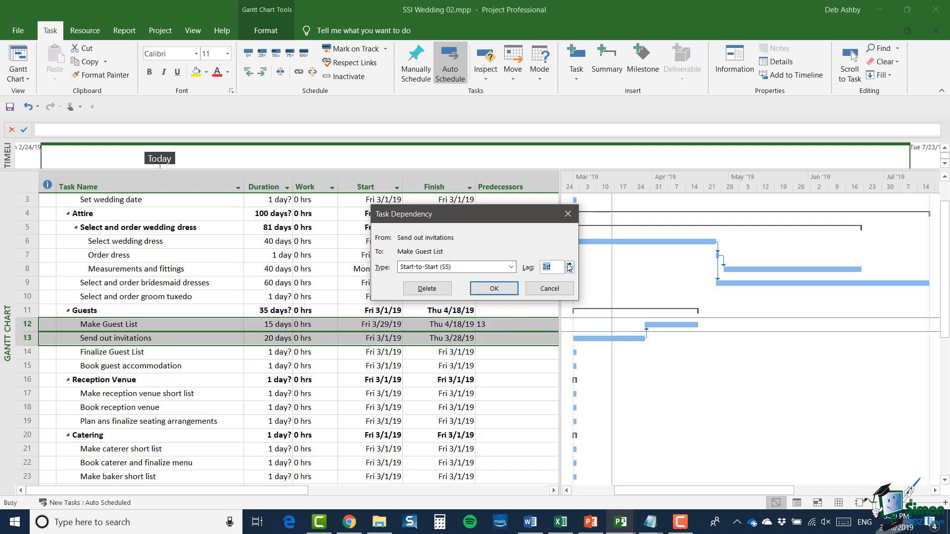
click(570, 265)
click(495, 289)
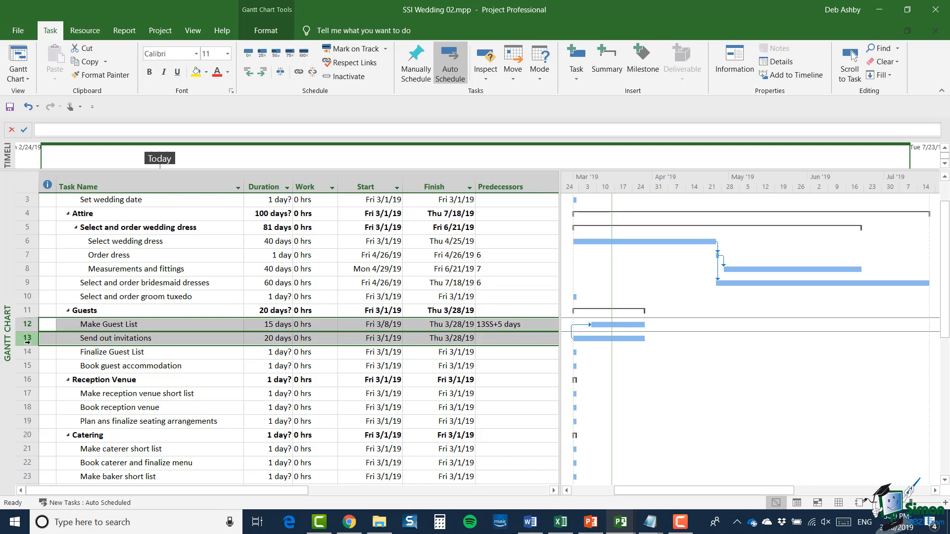
Step: Link "Send out invitations" as predecessor of "Finalize Guest List" with a Finish-to-Finish dependency and a 15-day lag
click(27, 341)
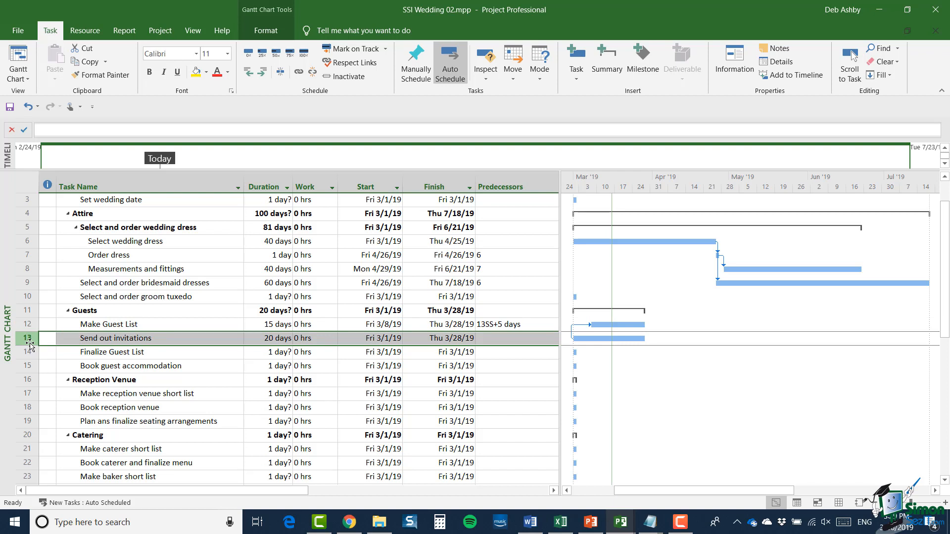
shift+click(25, 354)
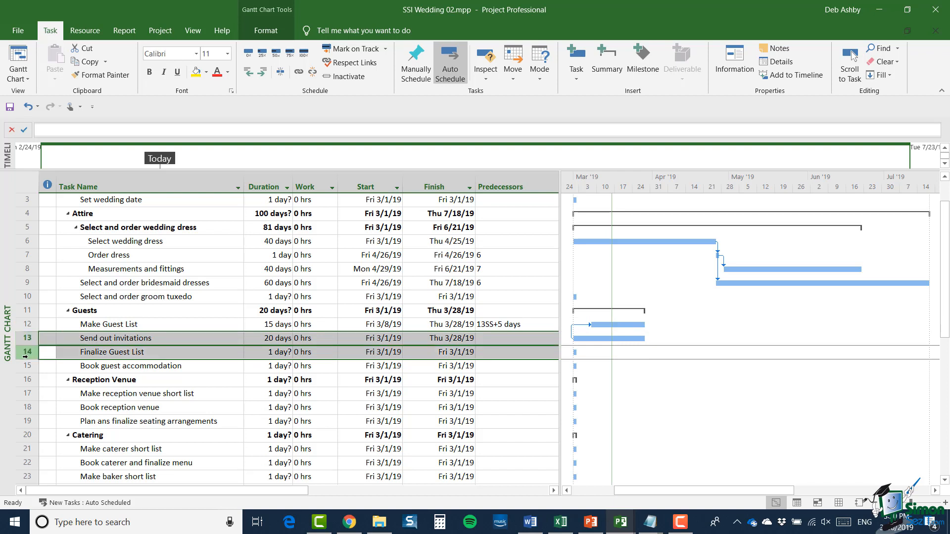
click(298, 72)
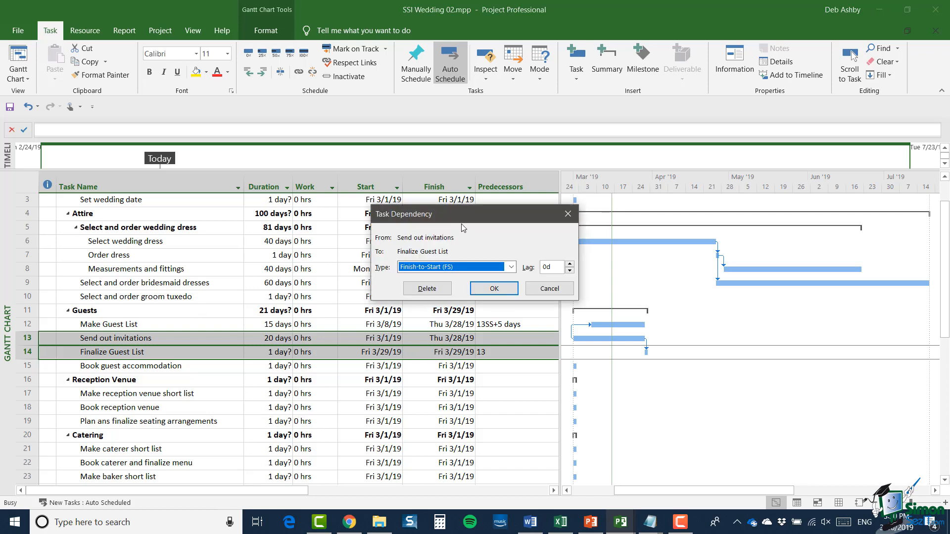
key(Tab)
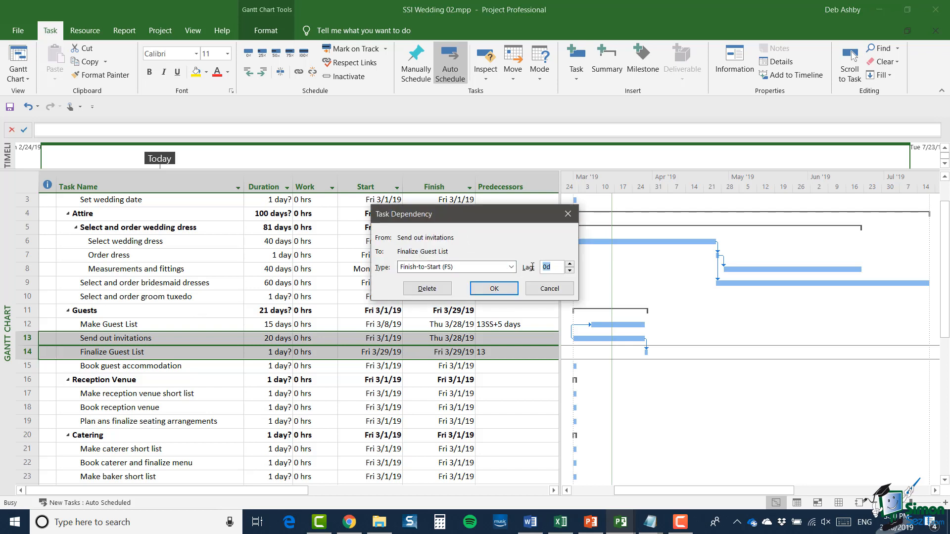
text(15d)
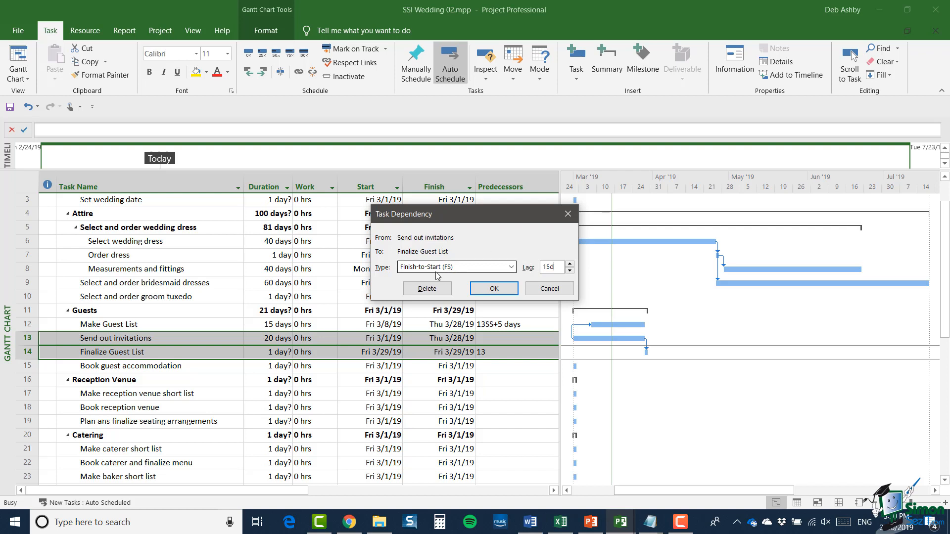
click(512, 267)
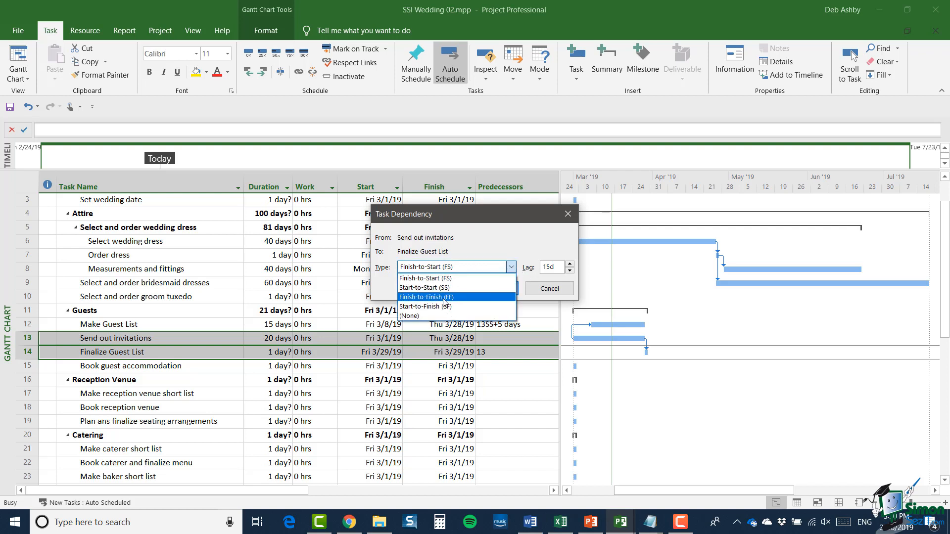
click(445, 297)
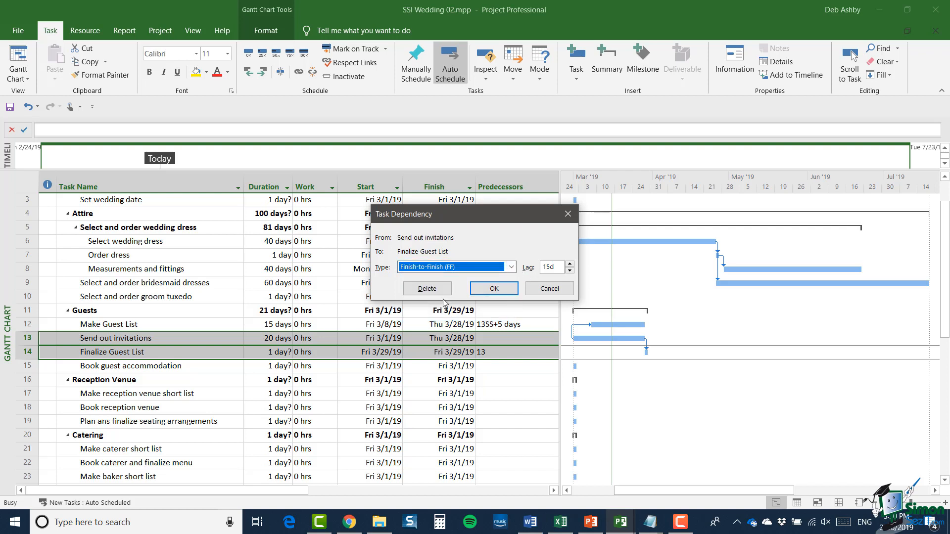
click(495, 288)
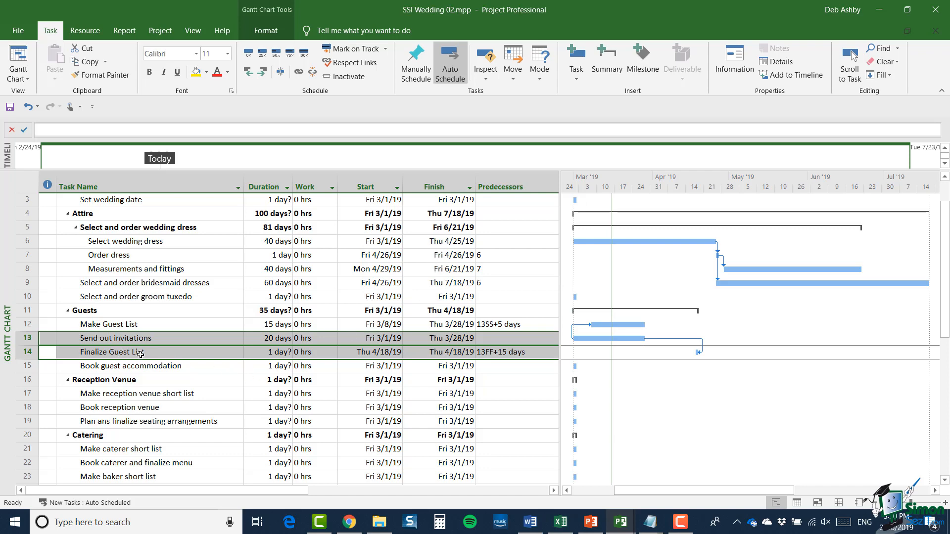
Step: Set the duration of "Finalize Guest List" to 5 days
double_click(279, 355)
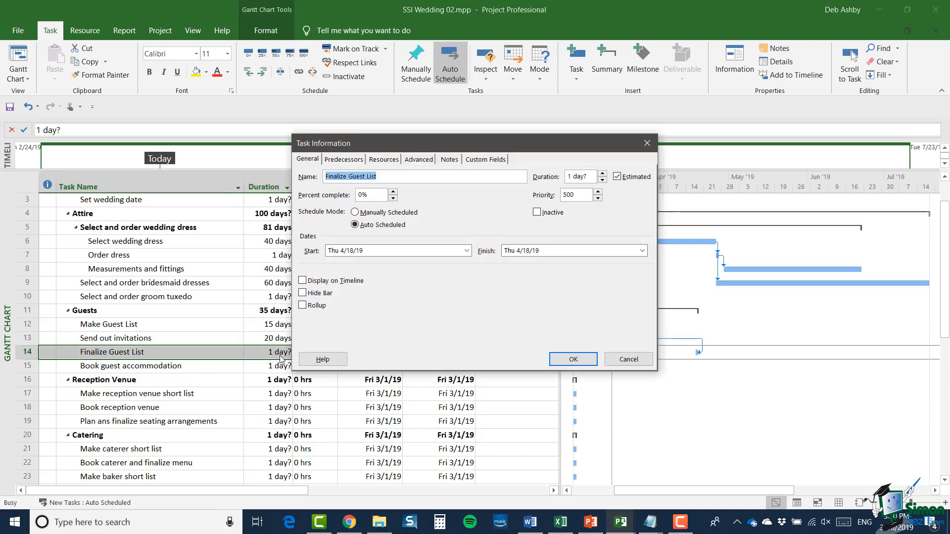
click(602, 174)
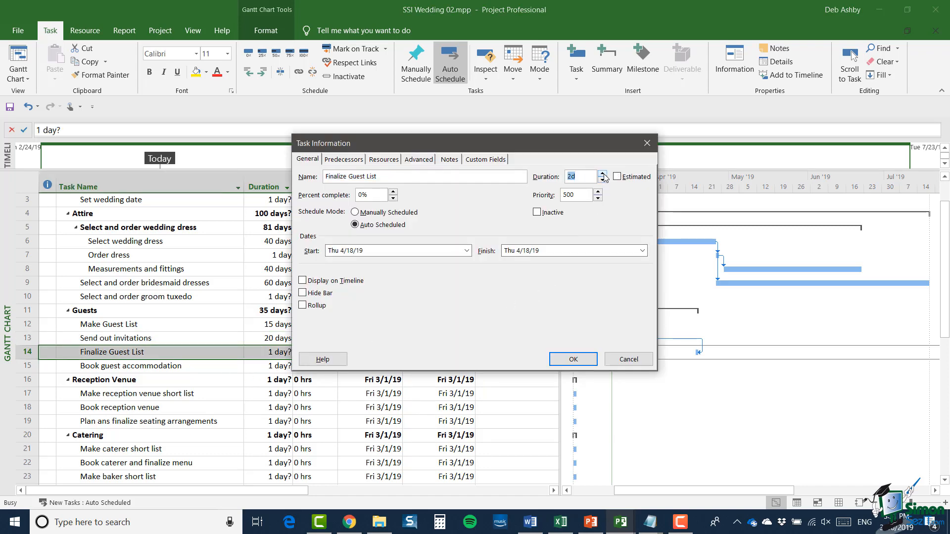
click(603, 174)
click(572, 359)
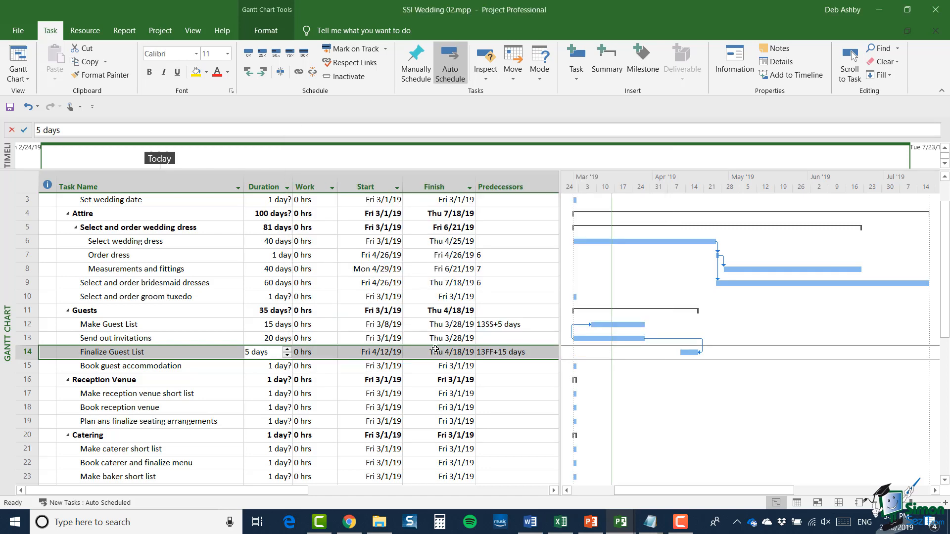